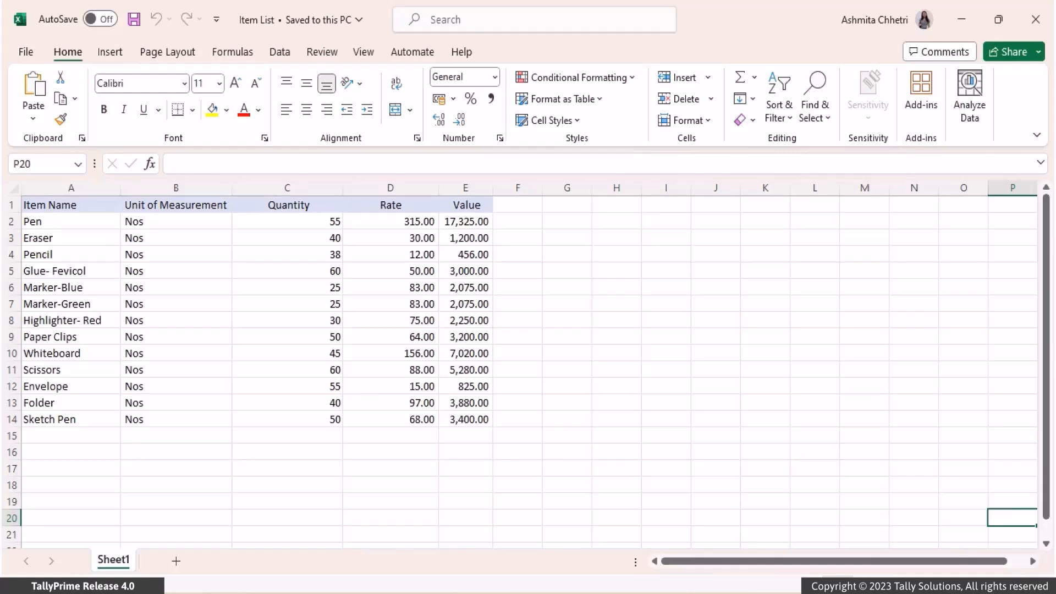
Switch to TallyPrime and start a new masters mapping template based on Sheet1 of Item List.xlsx
{"action": "key", "text": "alt+Tab"}
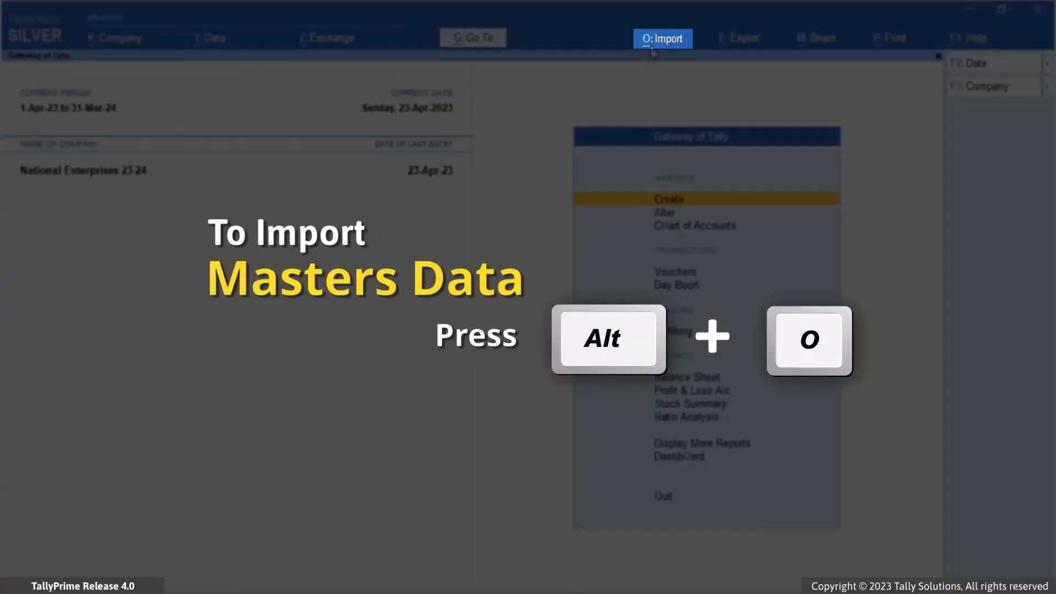
{"action": "left_click", "coordinate": [651, 48]}
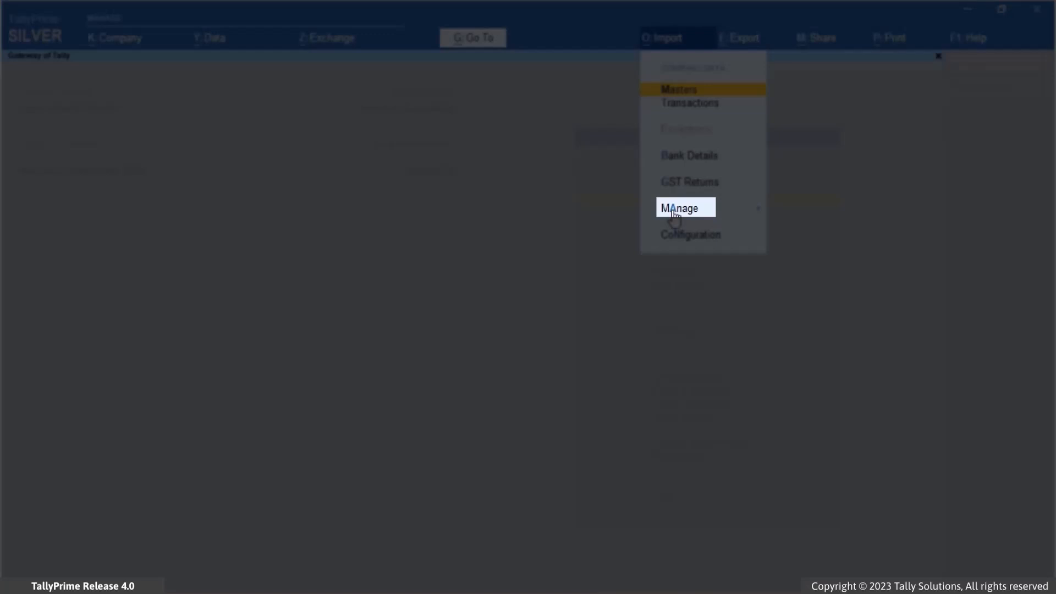
{"action": "left_click", "coordinate": [676, 211]}
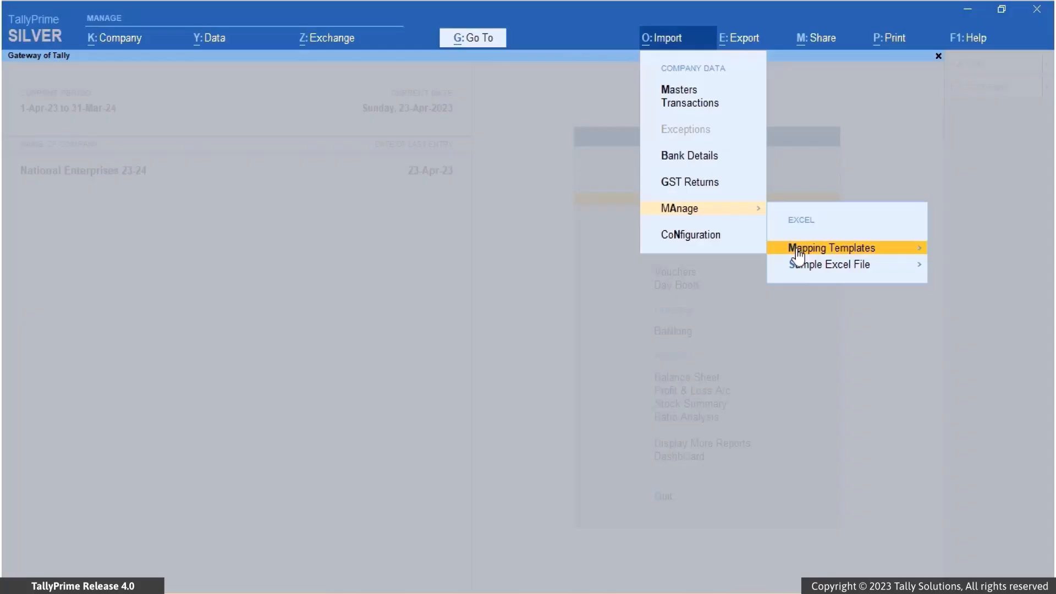
{"action": "left_click", "coordinate": [799, 250]}
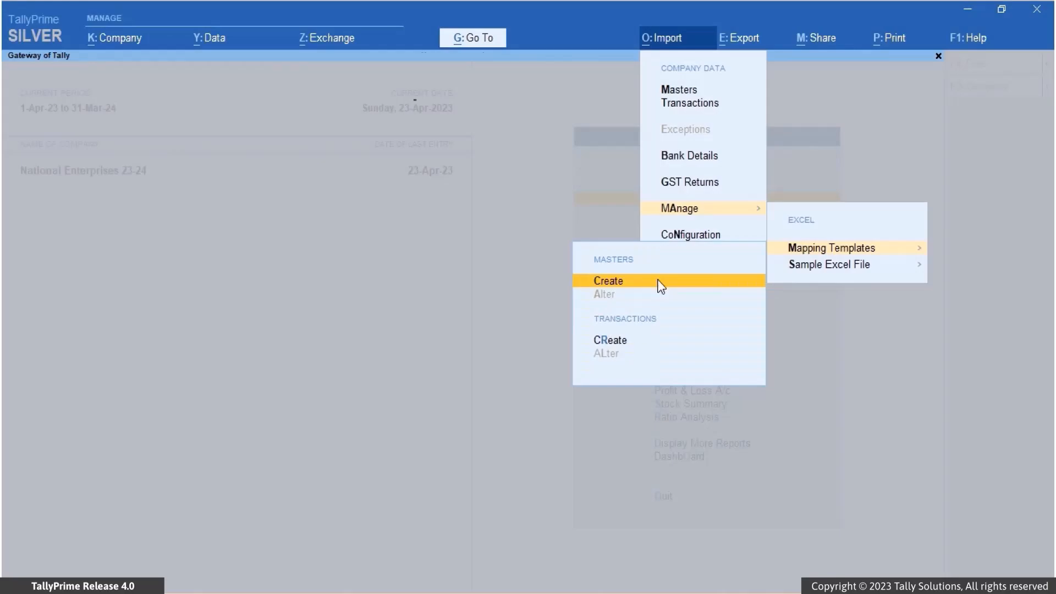
{"action": "left_click", "coordinate": [659, 286]}
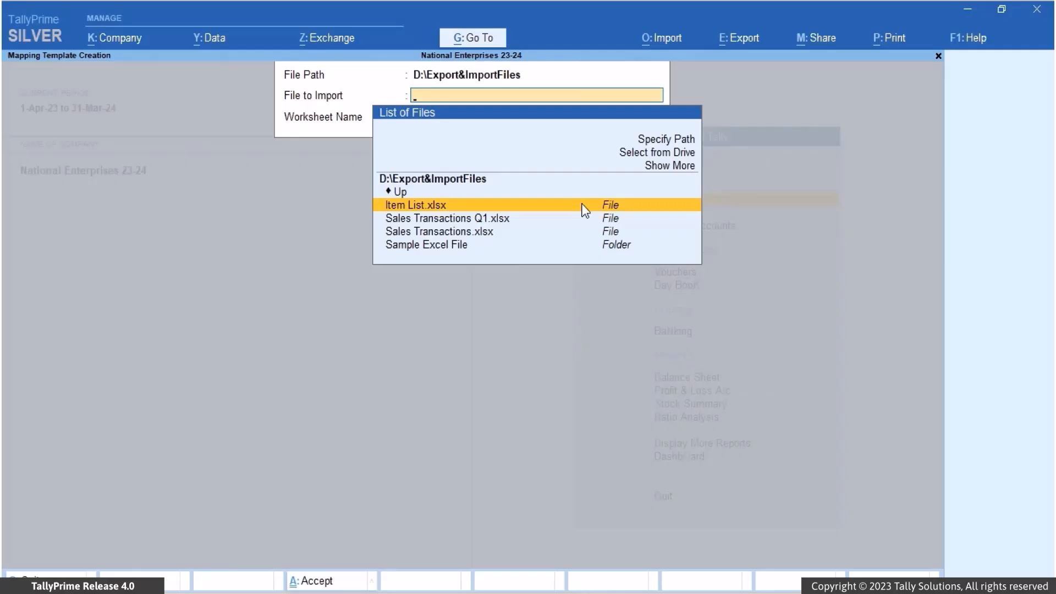
{"action": "left_click", "coordinate": [581, 204]}
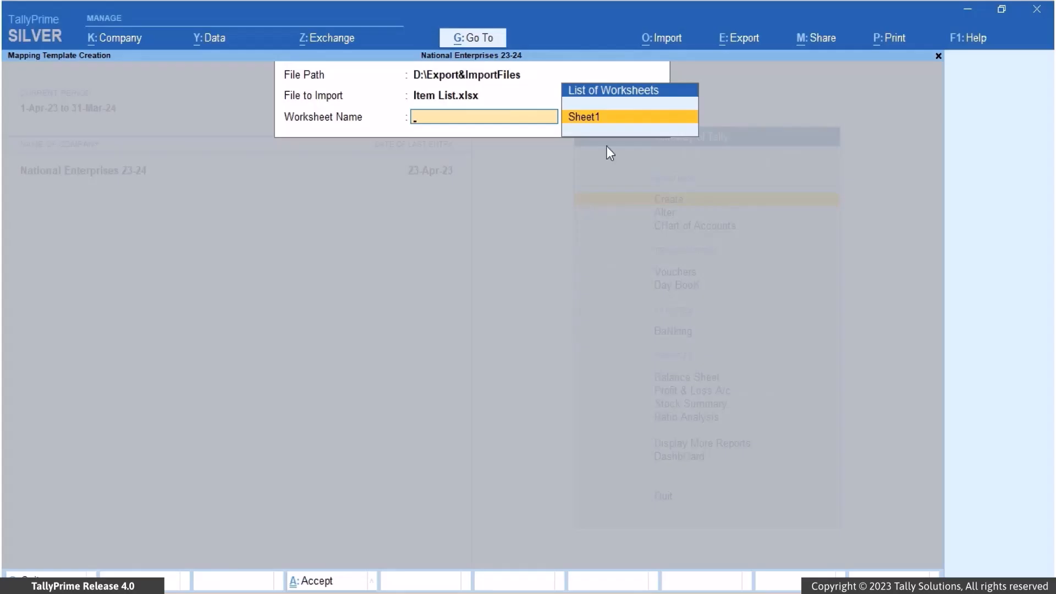
{"action": "left_click", "coordinate": [625, 117]}
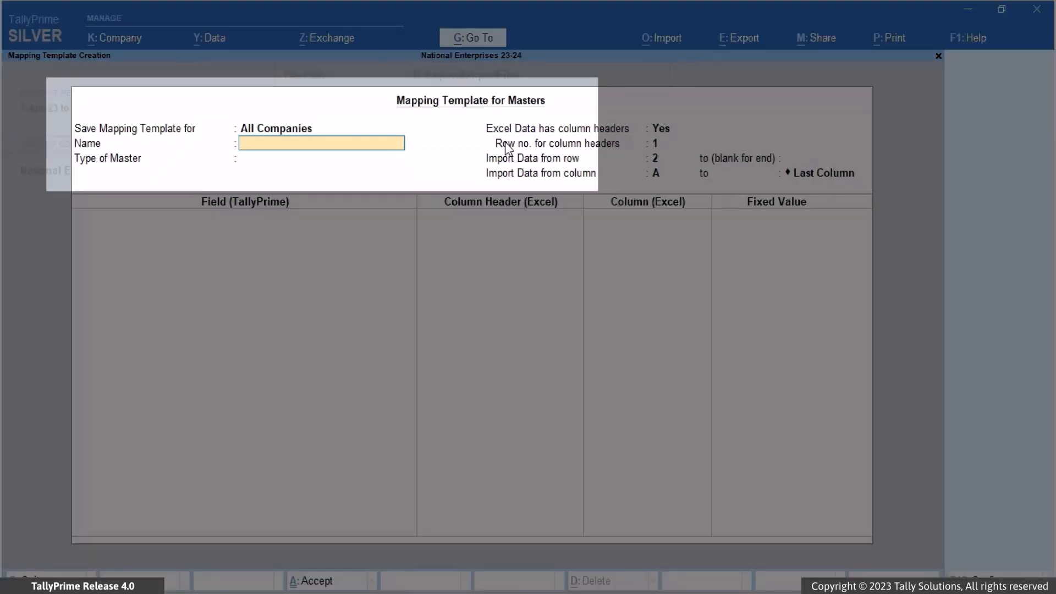
Save the mapping template for All Companies, name it Stock Items, and set its type of master to Stock Item
{"action": "key", "text": "BackSpace"}
{"action": "key", "text": "BackSpace"}
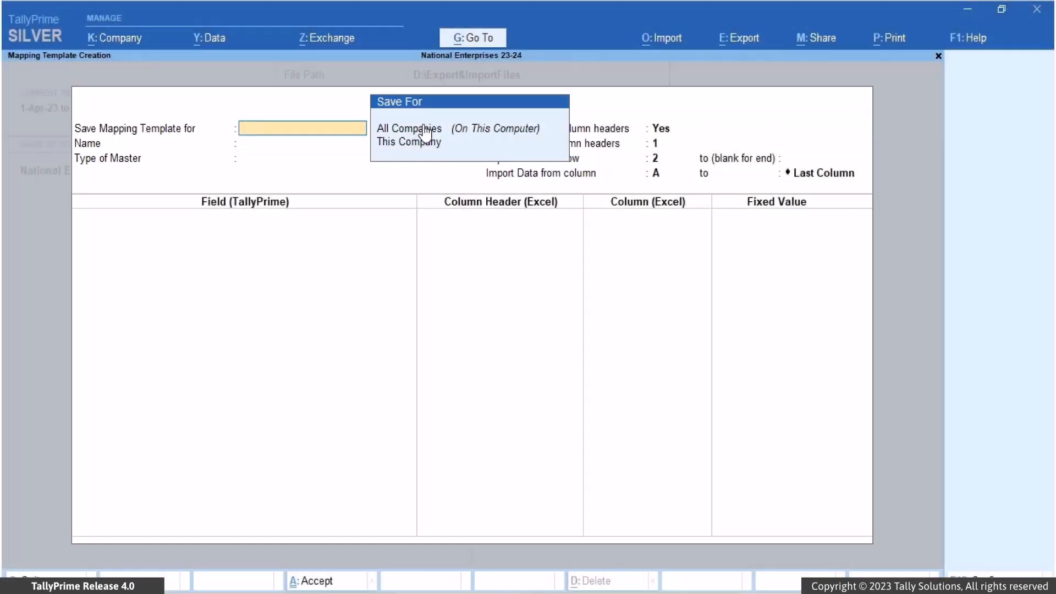
{"action": "left_click", "coordinate": [423, 130]}
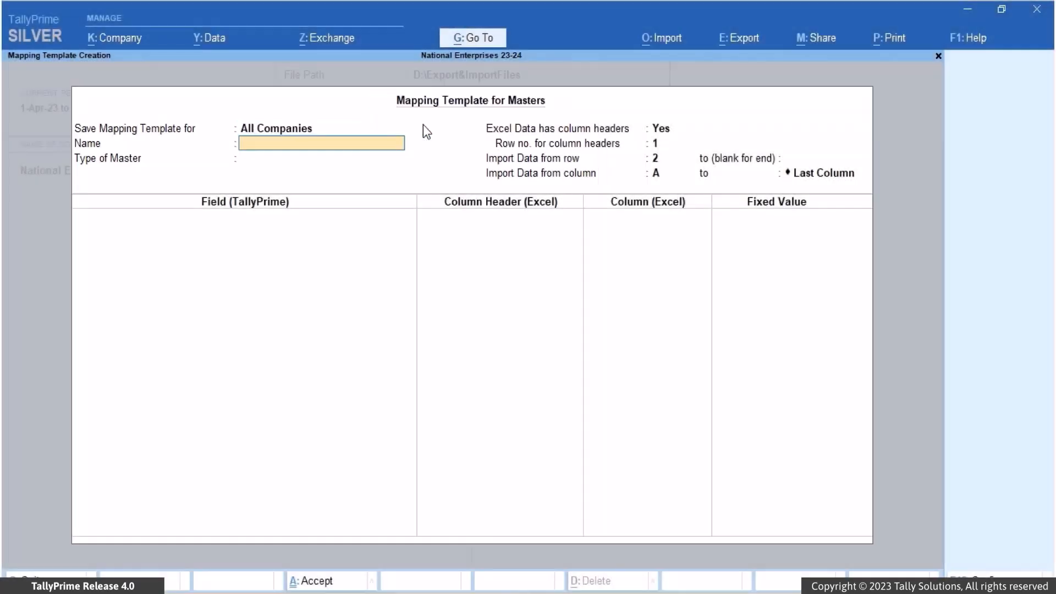
{"action": "type", "text": "Sto"}
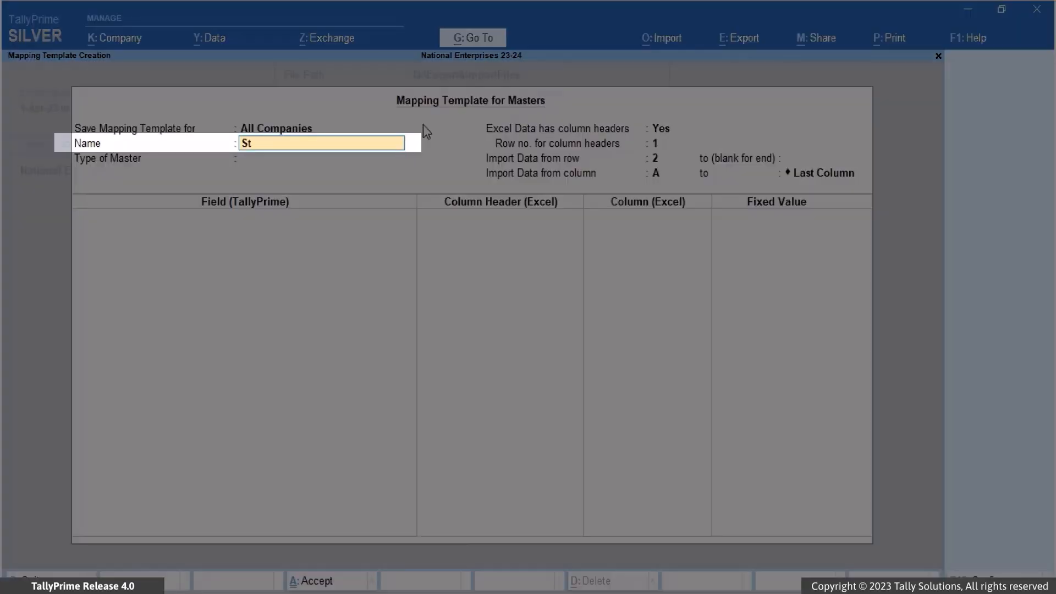
{"action": "type", "text": "ck Items"}
{"action": "key", "text": "Return"}
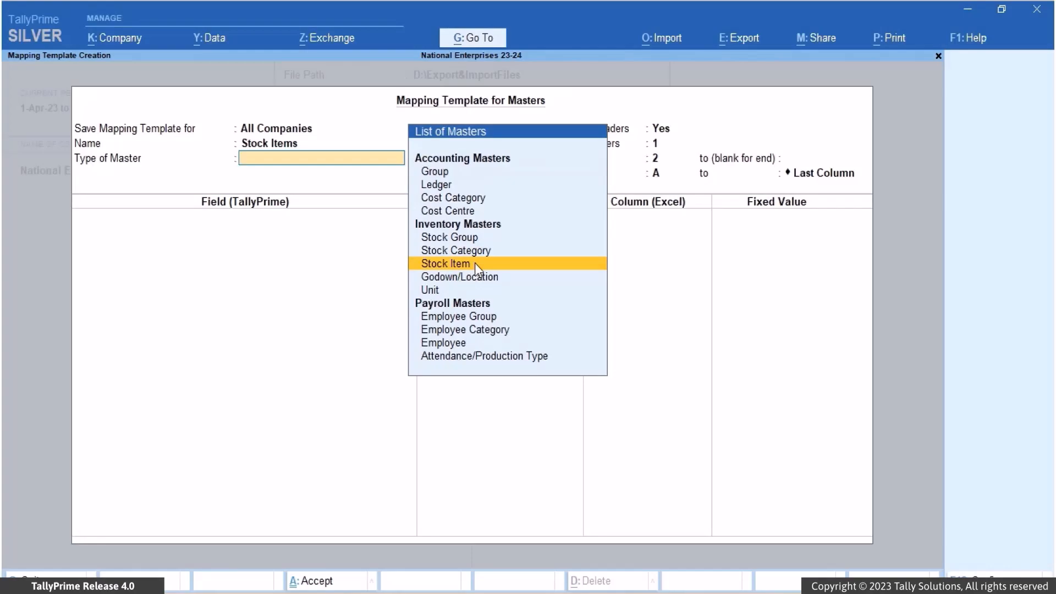
{"action": "left_click", "coordinate": [474, 263]}
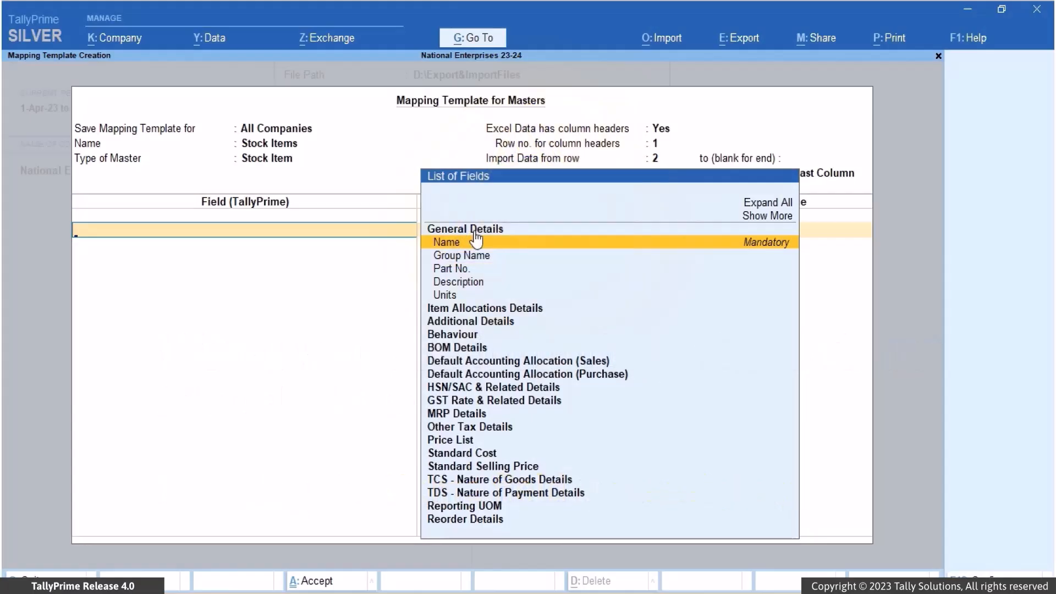
Map the Name field to the Item Name column and the Units field to the Unit of Measurement column
{"action": "key", "text": "Return"}
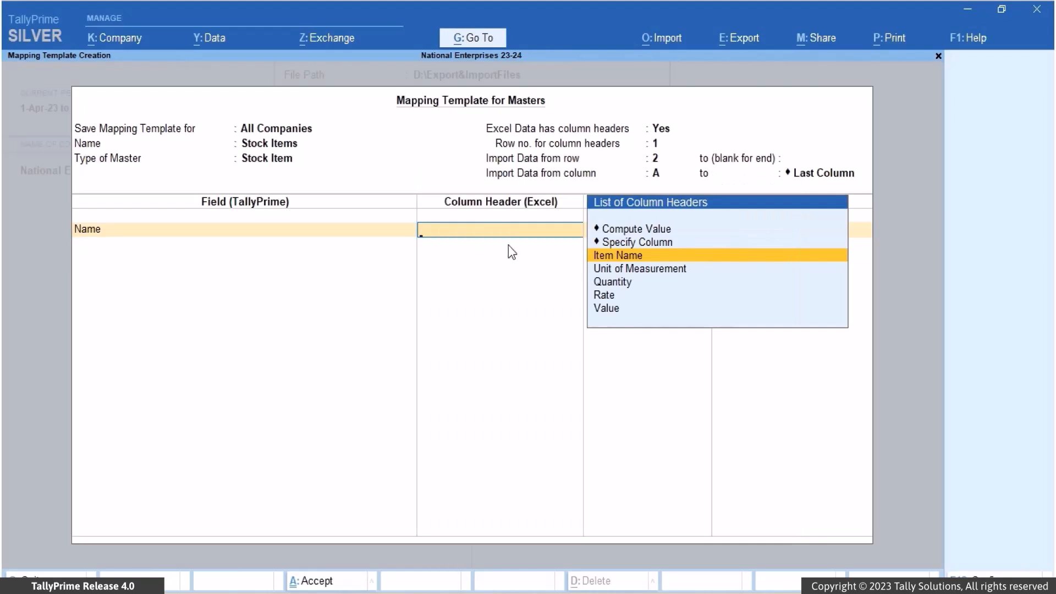
{"action": "left_click", "coordinate": [605, 259]}
{"action": "type", "text": "Uni"}
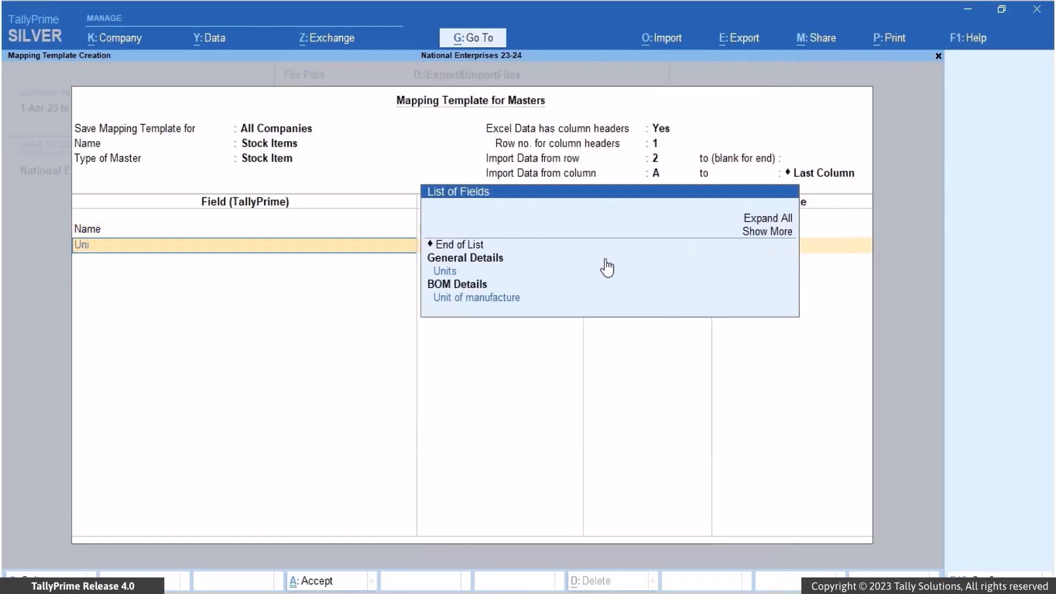
{"action": "left_click", "coordinate": [451, 272]}
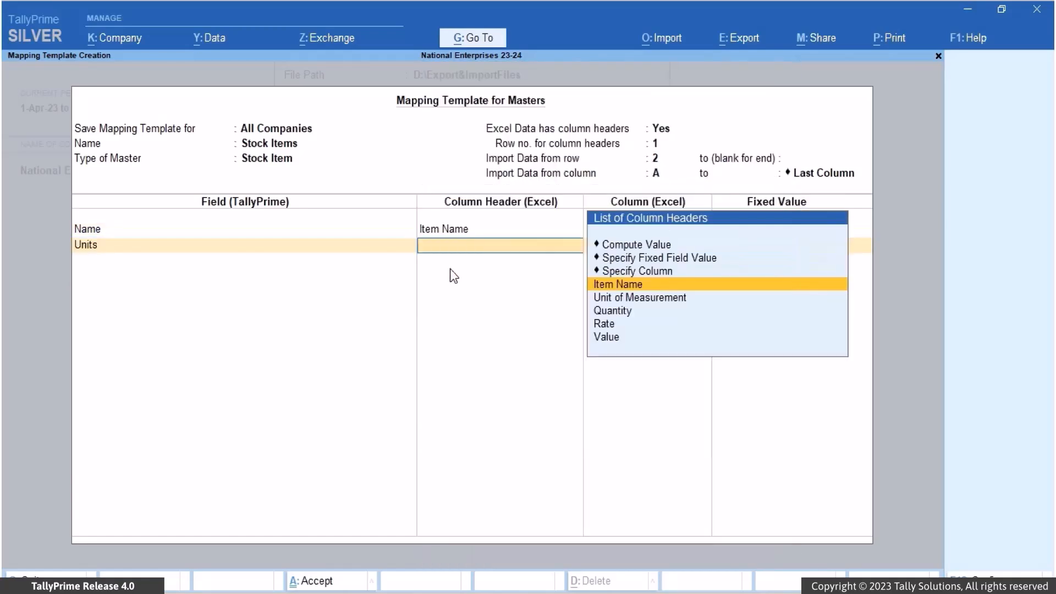
{"action": "left_click", "coordinate": [623, 299]}
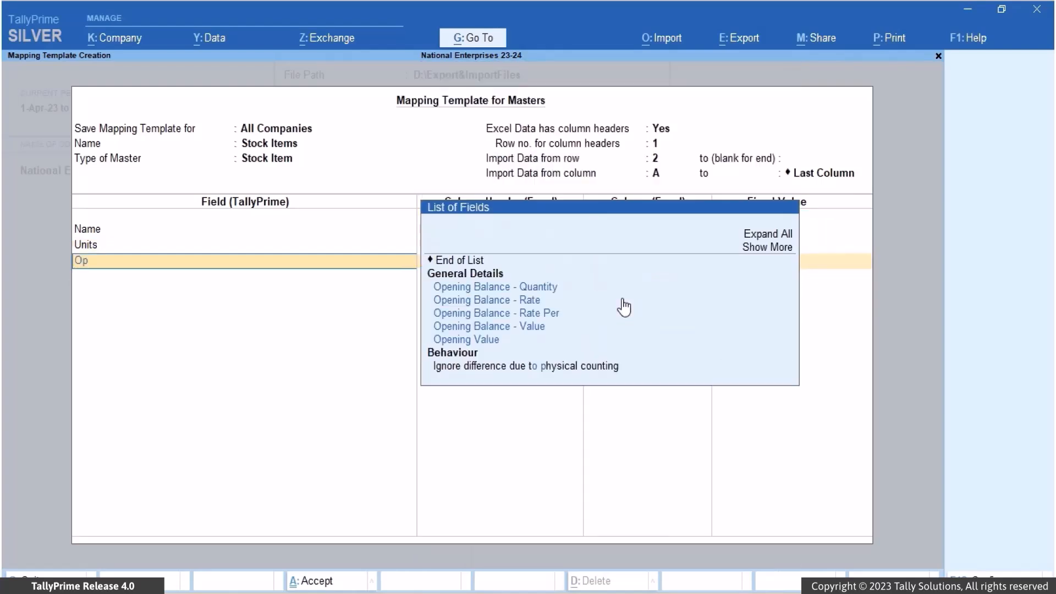
Map the Opening Balance Quantity, Rate and Value fields to the Quantity, Rate and Value columns, and save the mapping template
{"action": "left_click", "coordinate": [548, 287]}
{"action": "left_click", "coordinate": [630, 313]}
{"action": "type", "text": "Op"}
{"action": "left_click", "coordinate": [558, 315]}
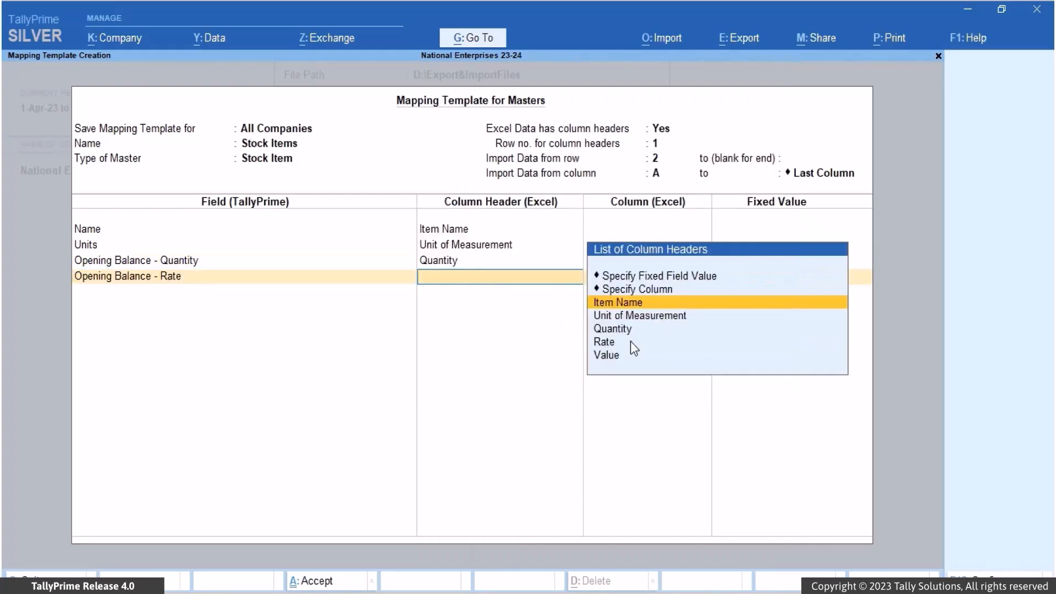
{"action": "left_click", "coordinate": [630, 341]}
{"action": "type", "text": "Op"}
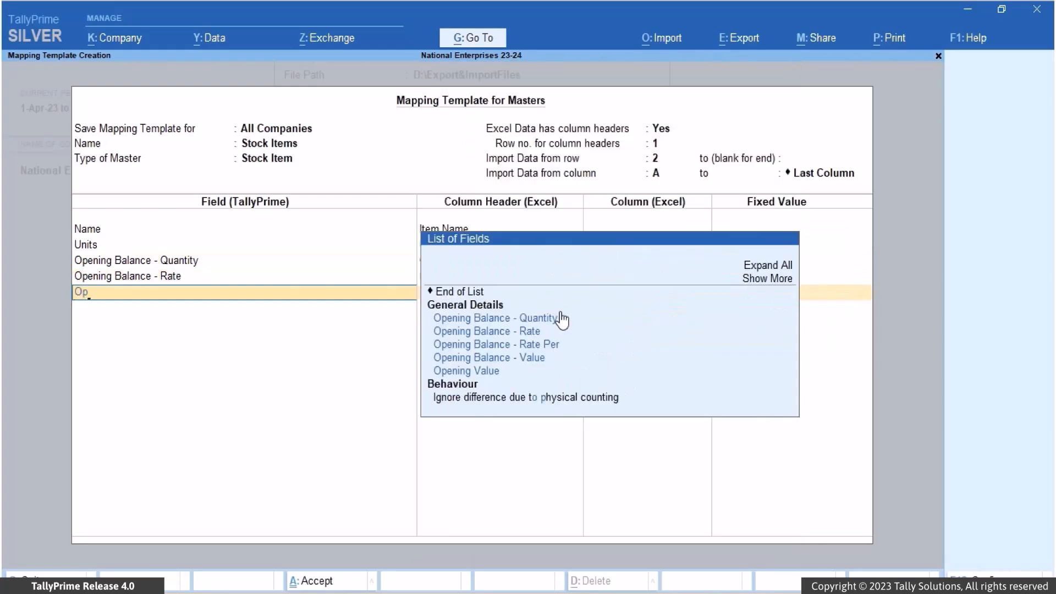
{"action": "left_click", "coordinate": [547, 358]}
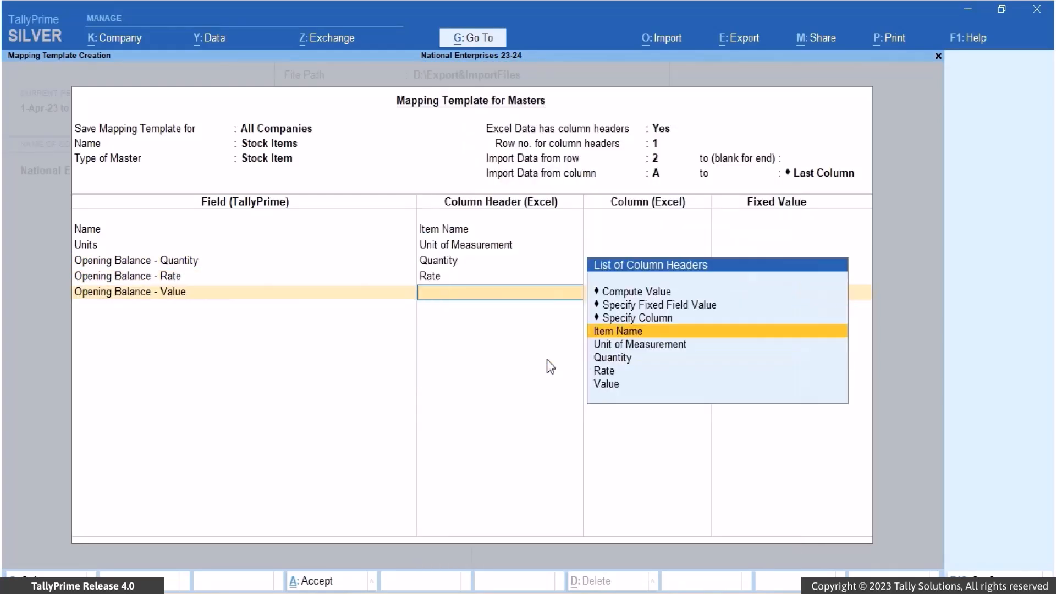
{"action": "left_click", "coordinate": [610, 383]}
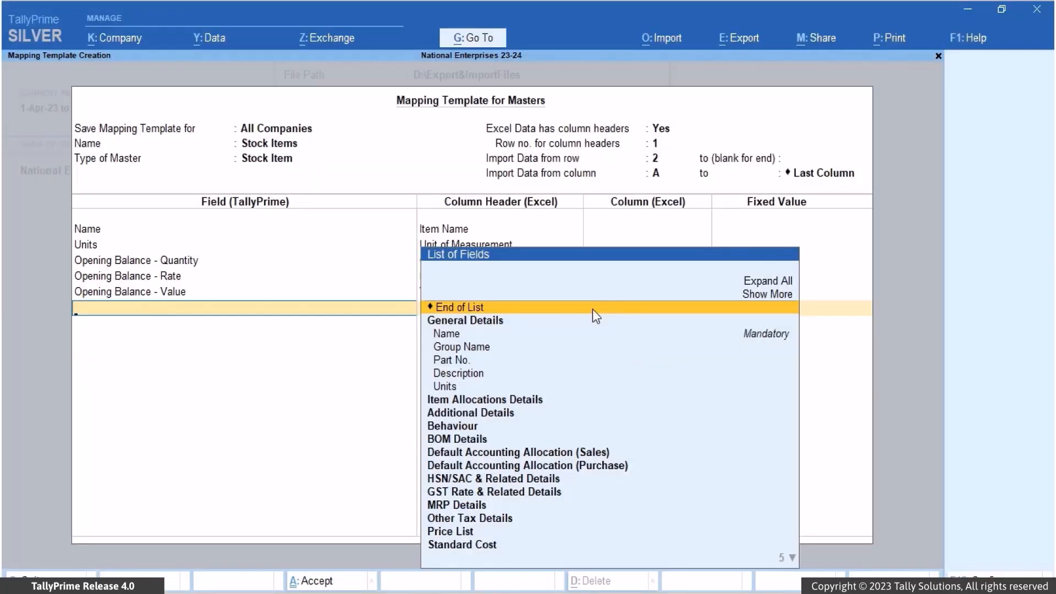
{"action": "key", "text": "ctrl+a"}
{"action": "left_click", "coordinate": [818, 534]}
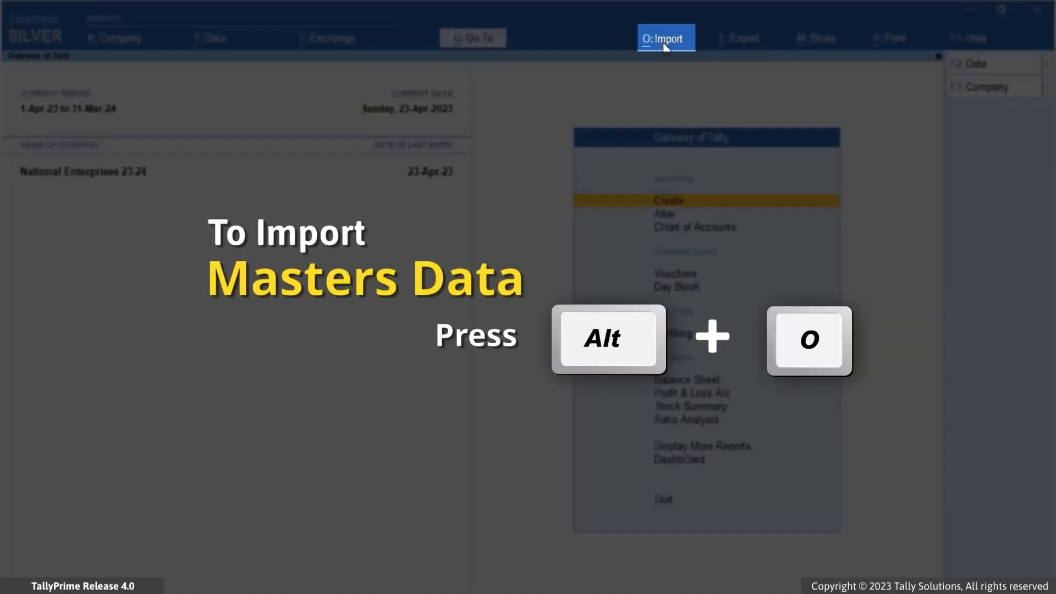
Start a masters import in Excel (Spreadsheet) format using Sheet1 of Item List.xlsx
{"action": "left_click", "coordinate": [664, 46]}
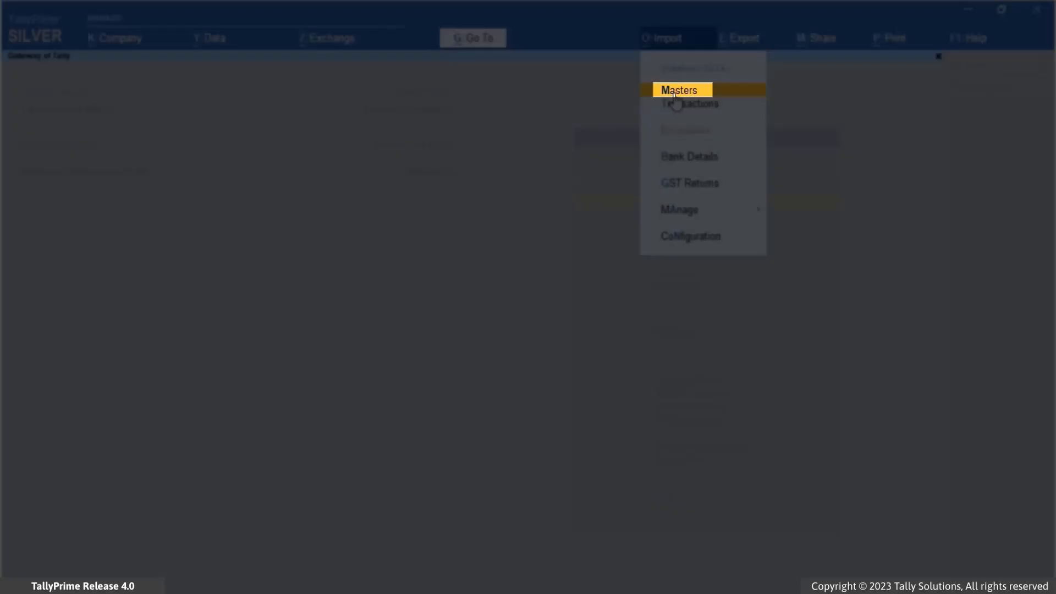
{"action": "left_click", "coordinate": [674, 92]}
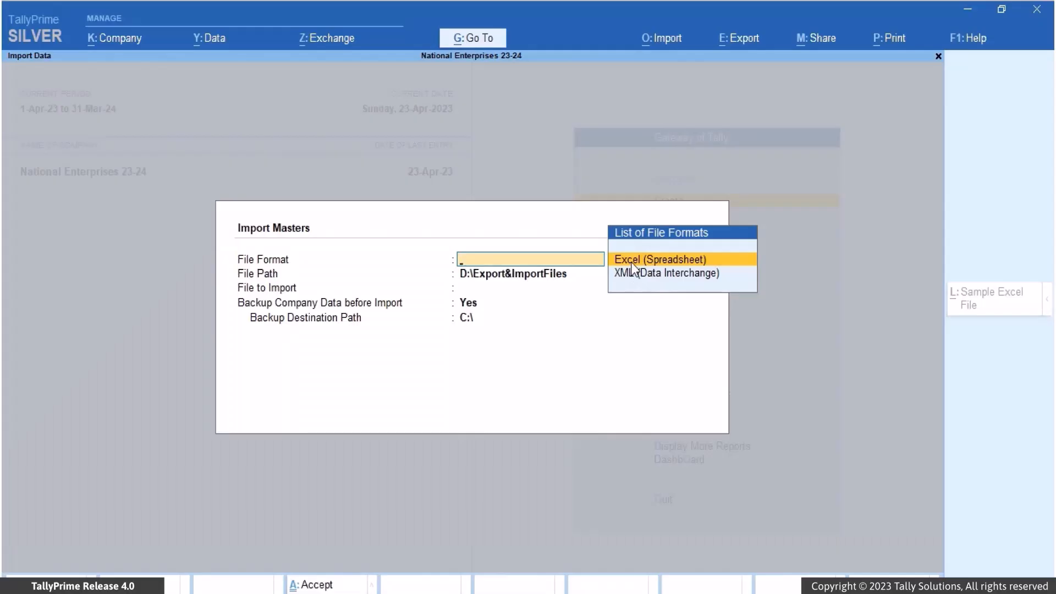
{"action": "left_click", "coordinate": [631, 263]}
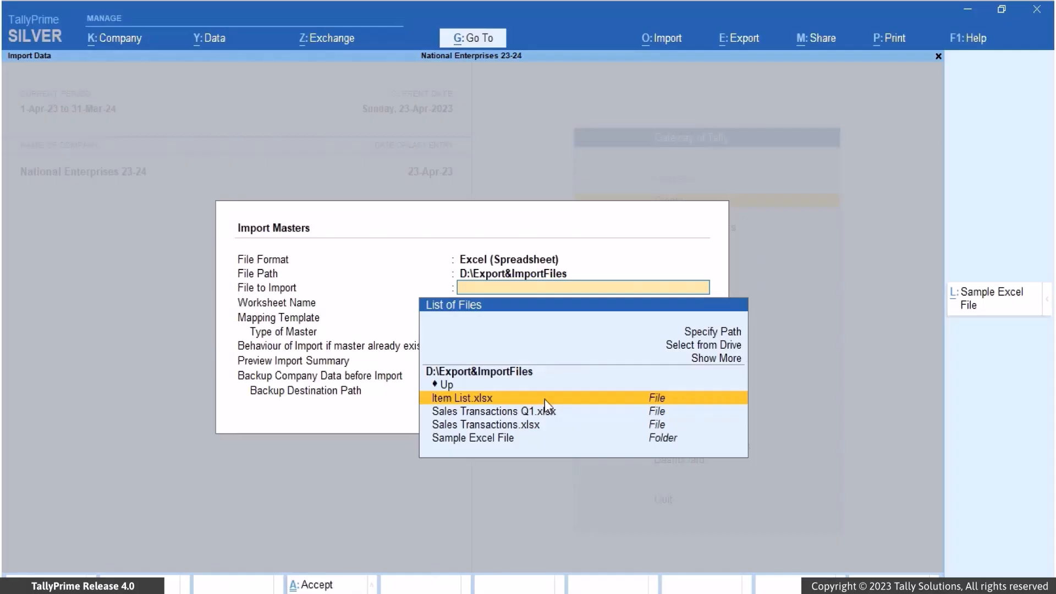
{"action": "left_click", "coordinate": [545, 400]}
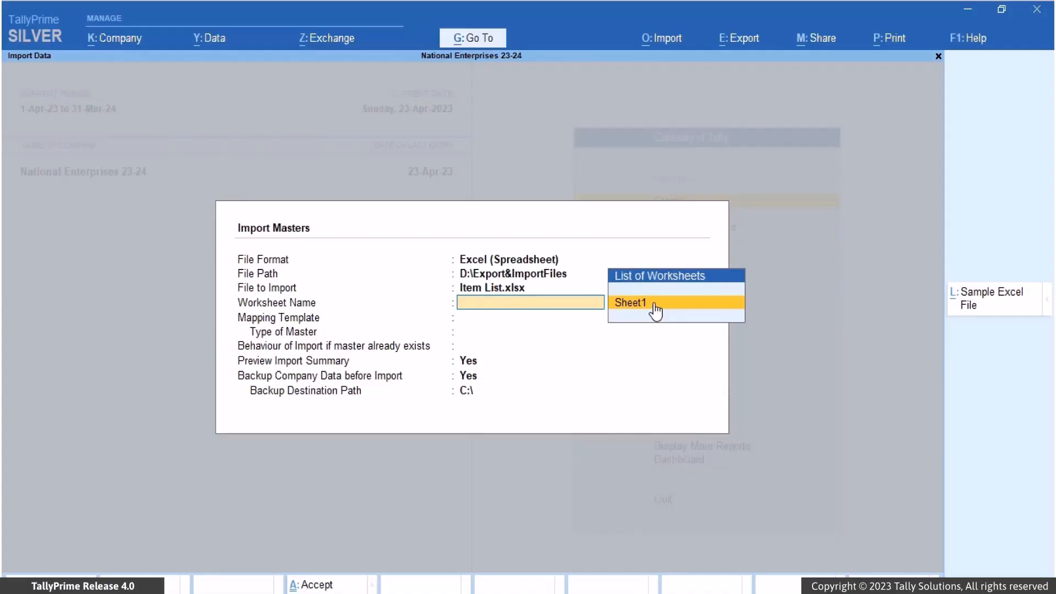
{"action": "left_click", "coordinate": [653, 306]}
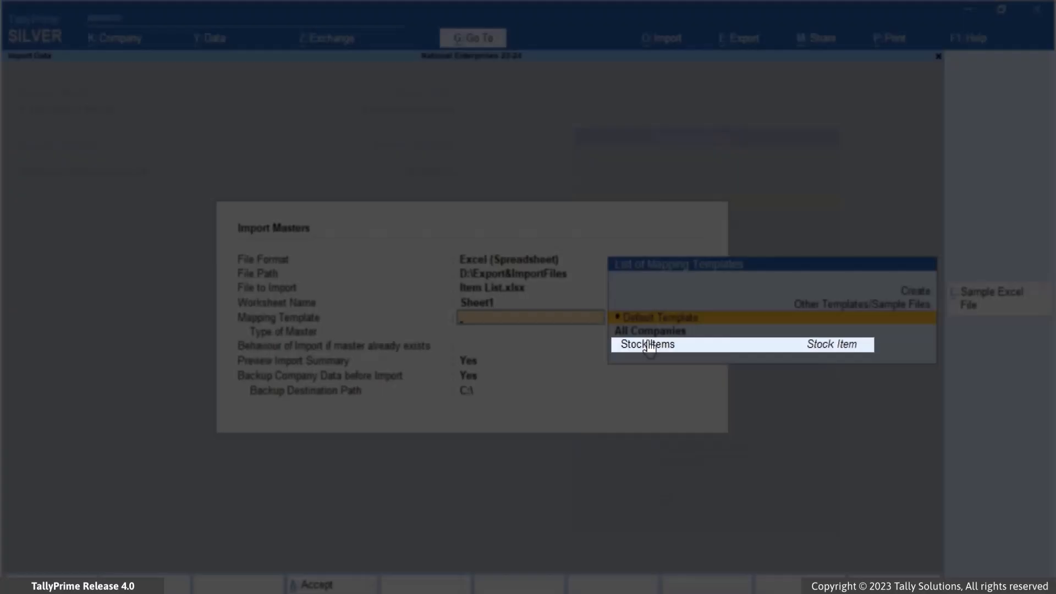
Use the Stock Items mapping template, ignore duplicates for existing masters, and keep the import preview and company data backup set to Yes
{"action": "left_click", "coordinate": [649, 345]}
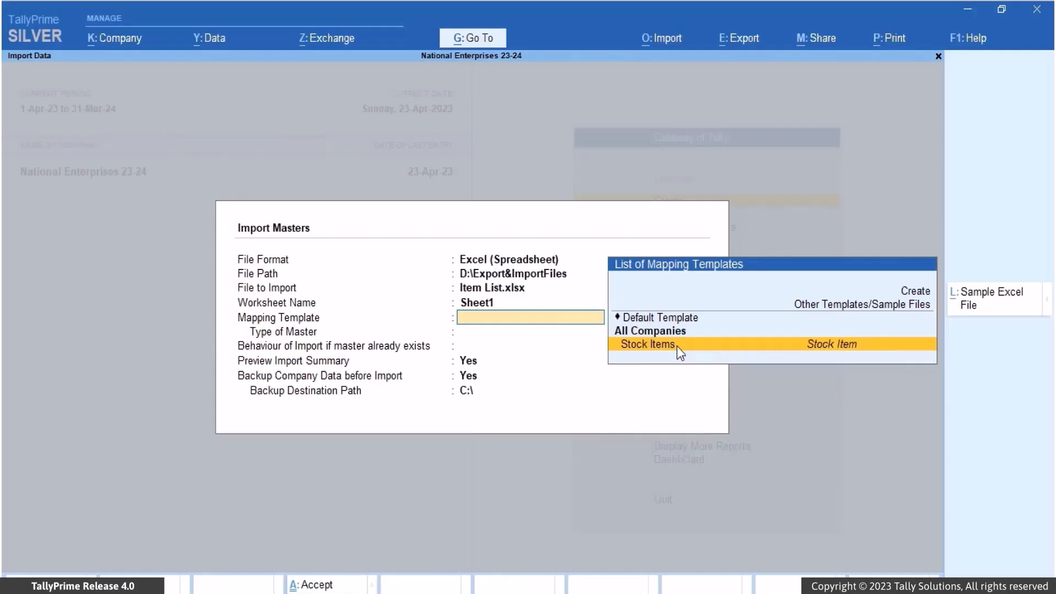
{"action": "left_click", "coordinate": [677, 346]}
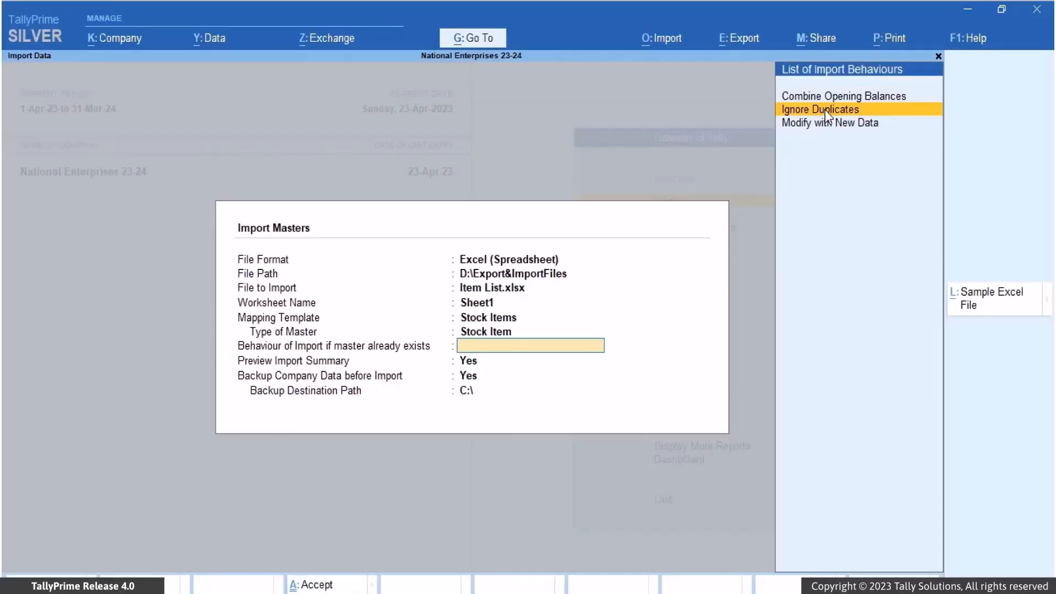
{"action": "left_click", "coordinate": [825, 111]}
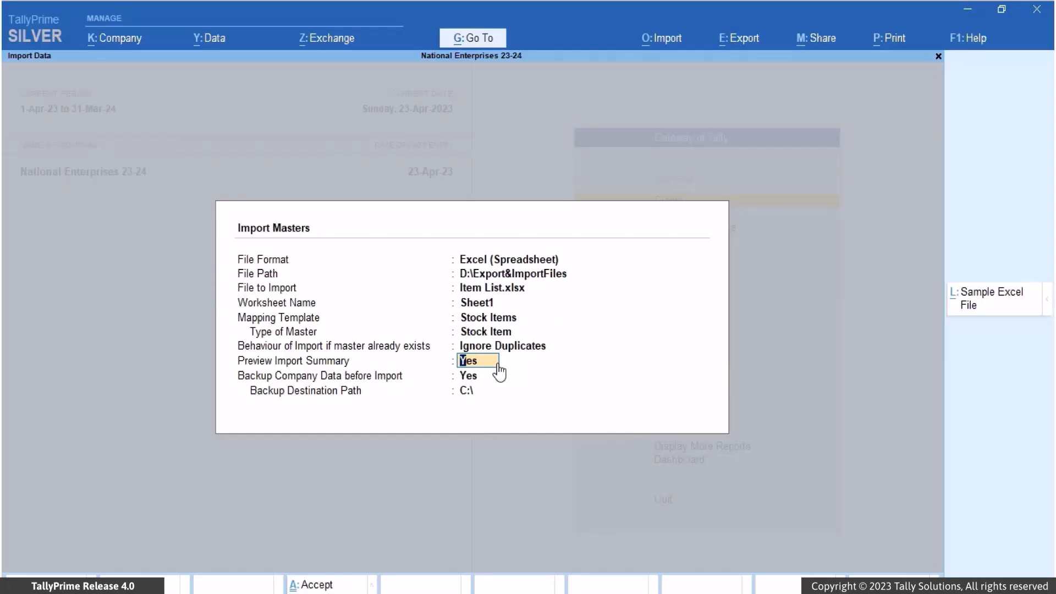
{"action": "key", "text": "Return"}
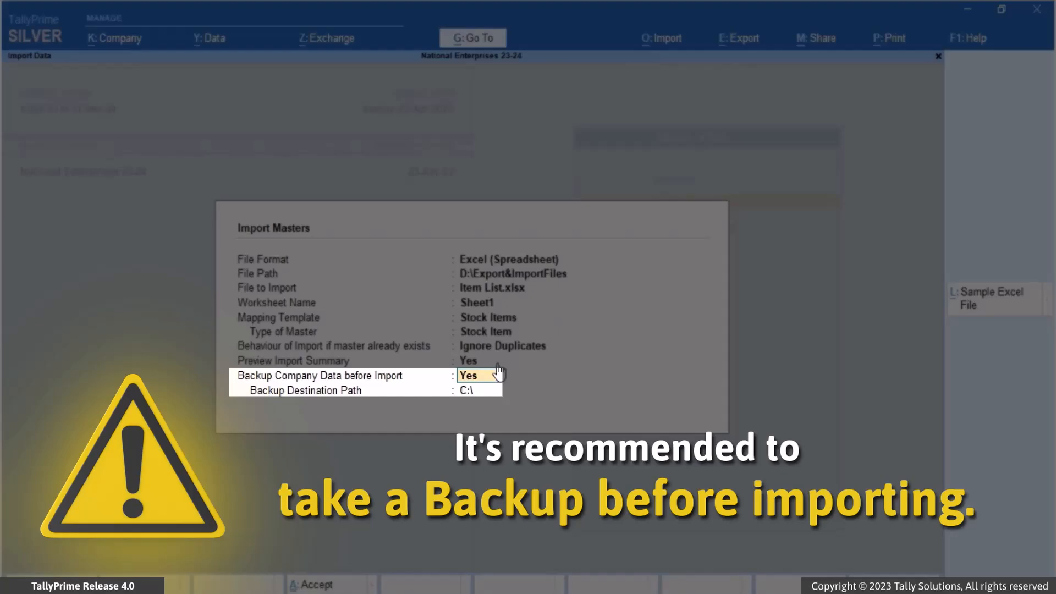
{"action": "key", "text": "Return"}
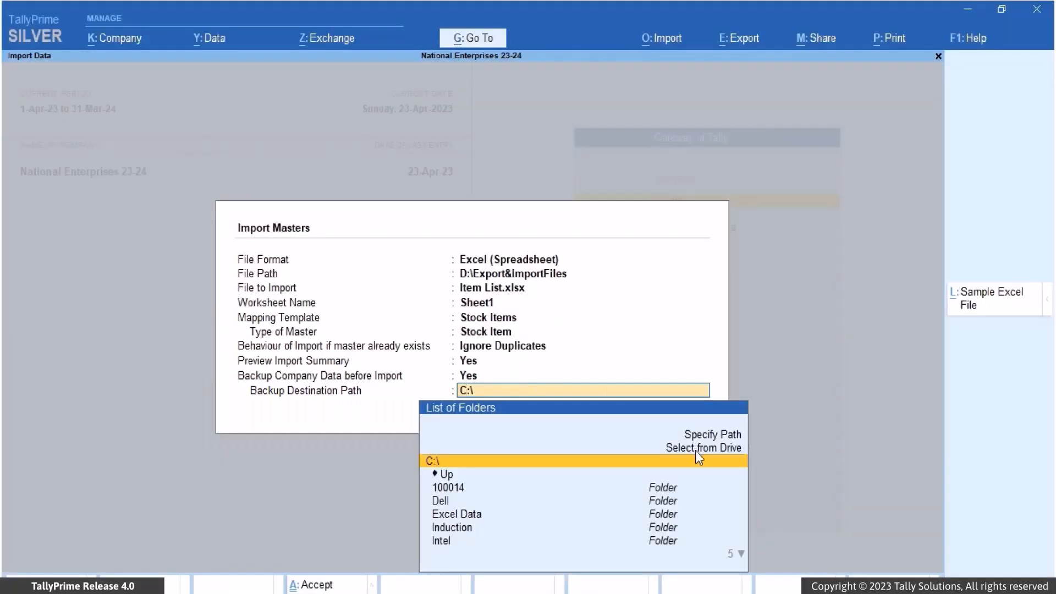
Set the backup destination path to D:\ and proceed to the import summary preview
{"action": "left_click", "coordinate": [696, 452]}
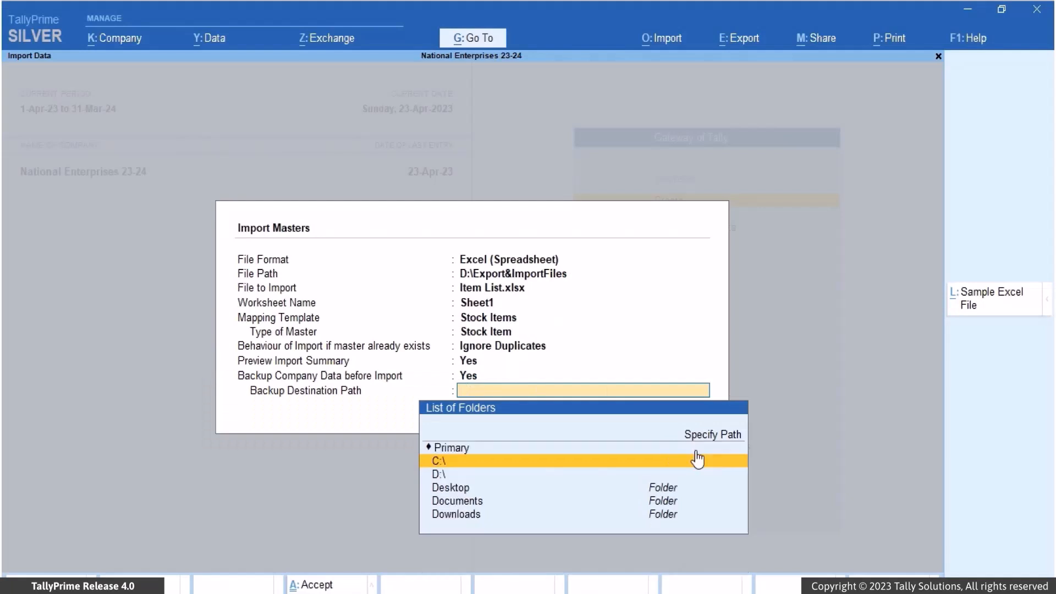
{"action": "left_click", "coordinate": [443, 474]}
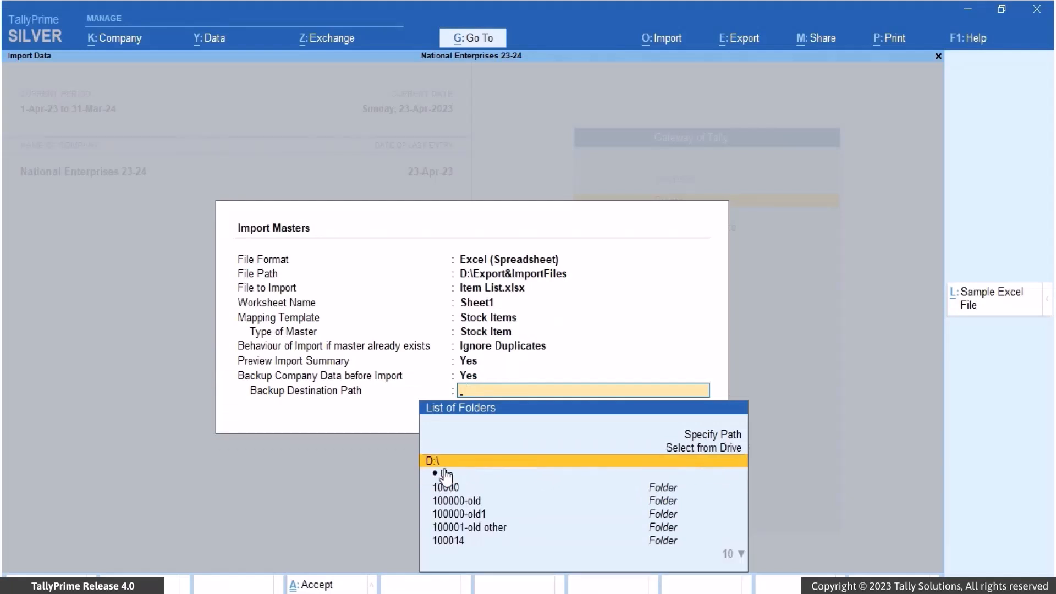
{"action": "left_click", "coordinate": [446, 472]}
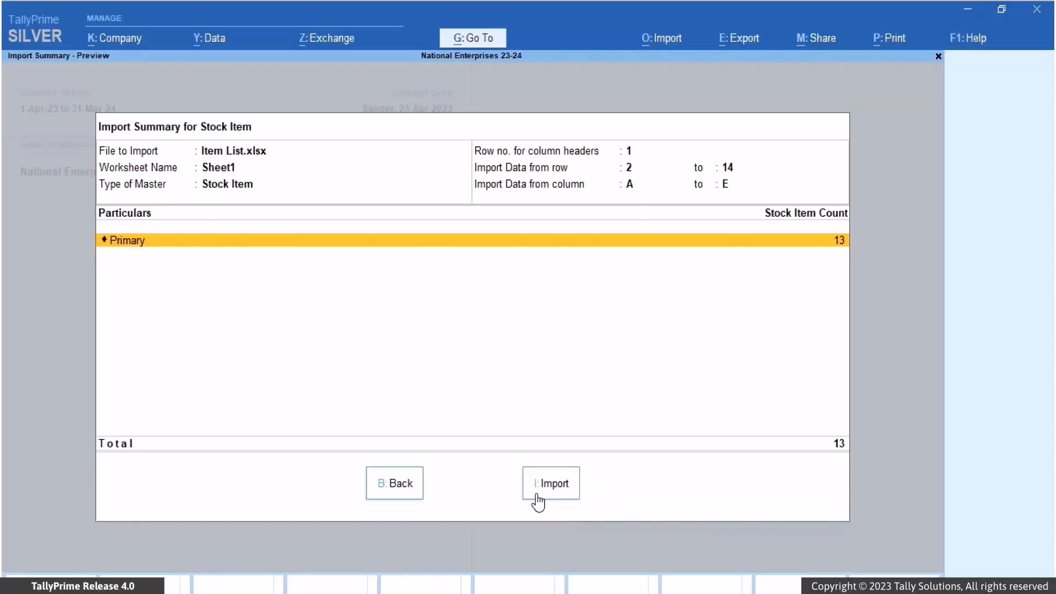
Run the stock item import, overwriting the existing backup file, and open the Stock Items list in the Chart of Accounts
{"action": "left_click", "coordinate": [537, 497]}
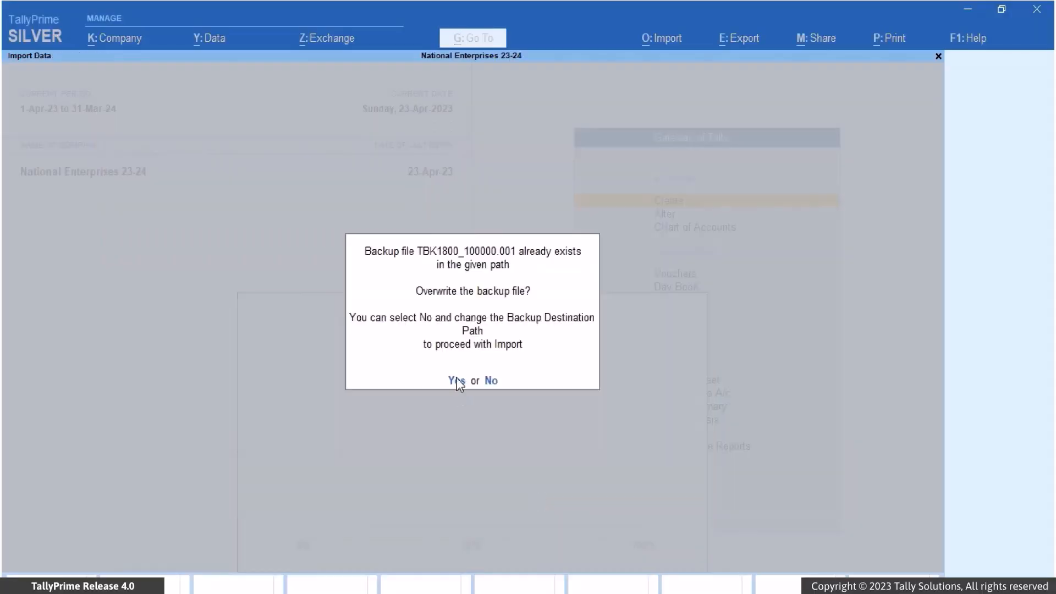
{"action": "left_click", "coordinate": [457, 381]}
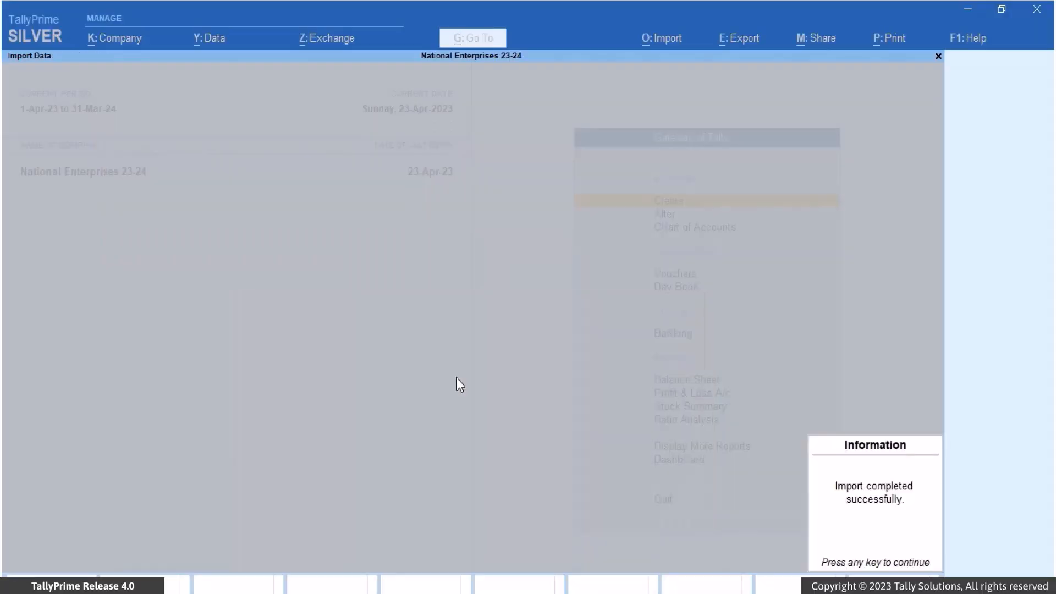
{"action": "left_click", "coordinate": [821, 569]}
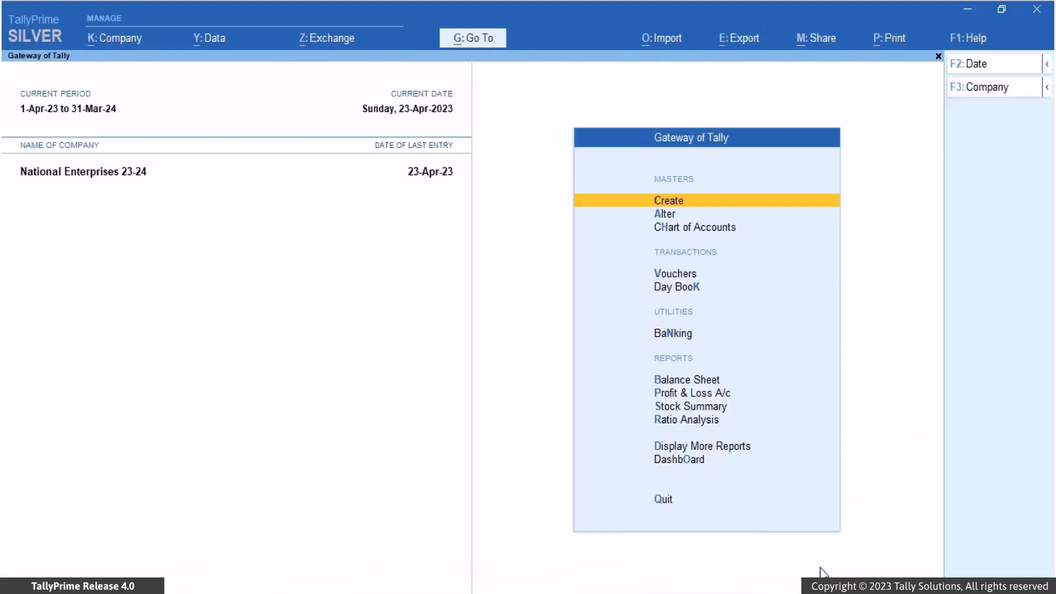
{"action": "left_click", "coordinate": [693, 226]}
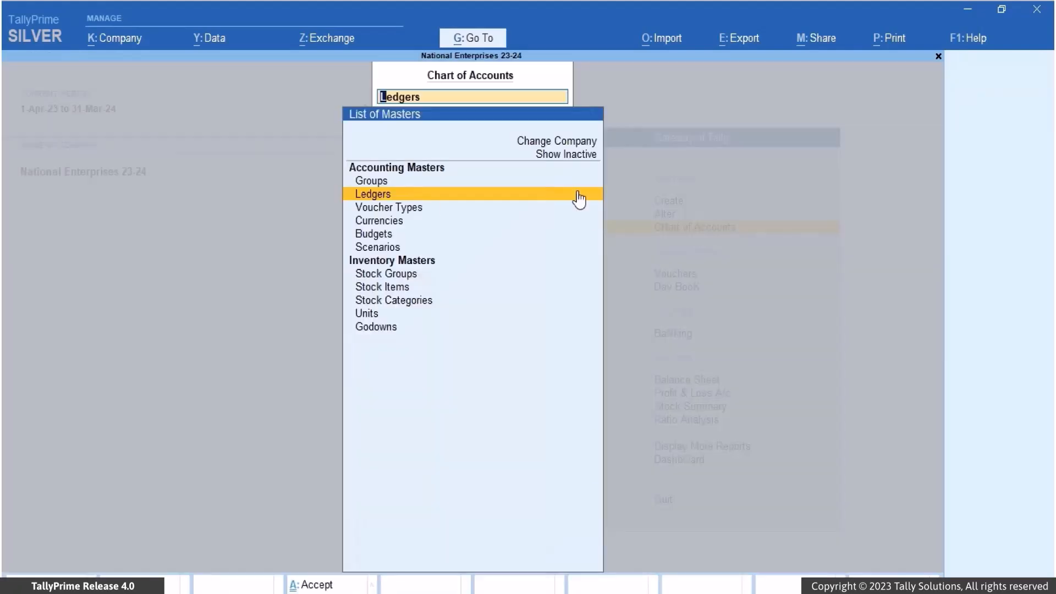
{"action": "left_click", "coordinate": [384, 287]}
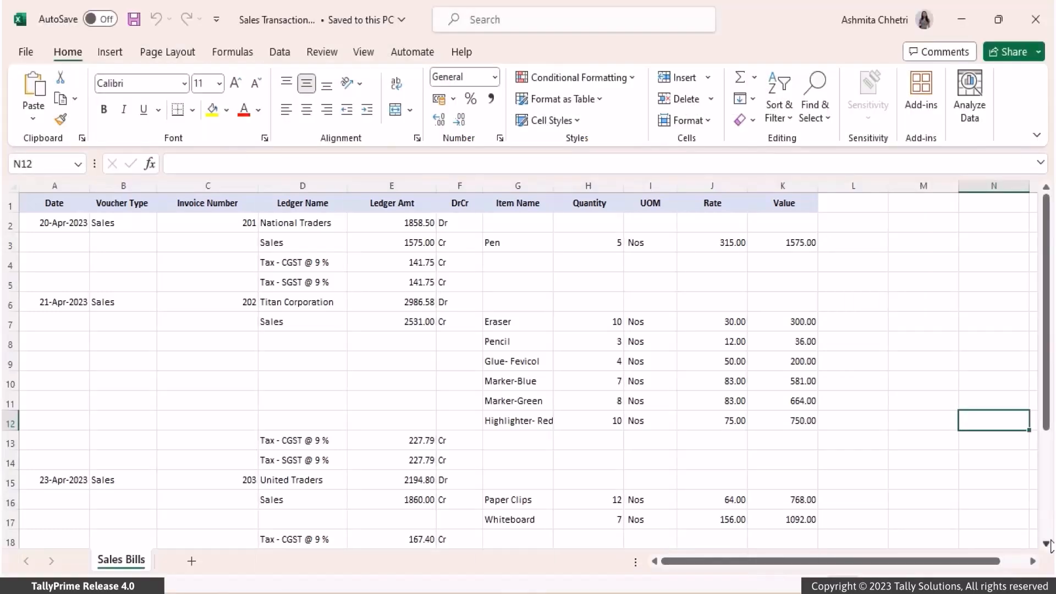
Switch to Excel and review the sales entries in the Sales Bills worksheet through to the last filled row
{"action": "scroll", "coordinate": [1050, 546], "scroll_direction": "down", "scroll_amount": 3}
{"action": "left_click", "coordinate": [1047, 544]}
{"action": "left_click", "coordinate": [1046, 544]}
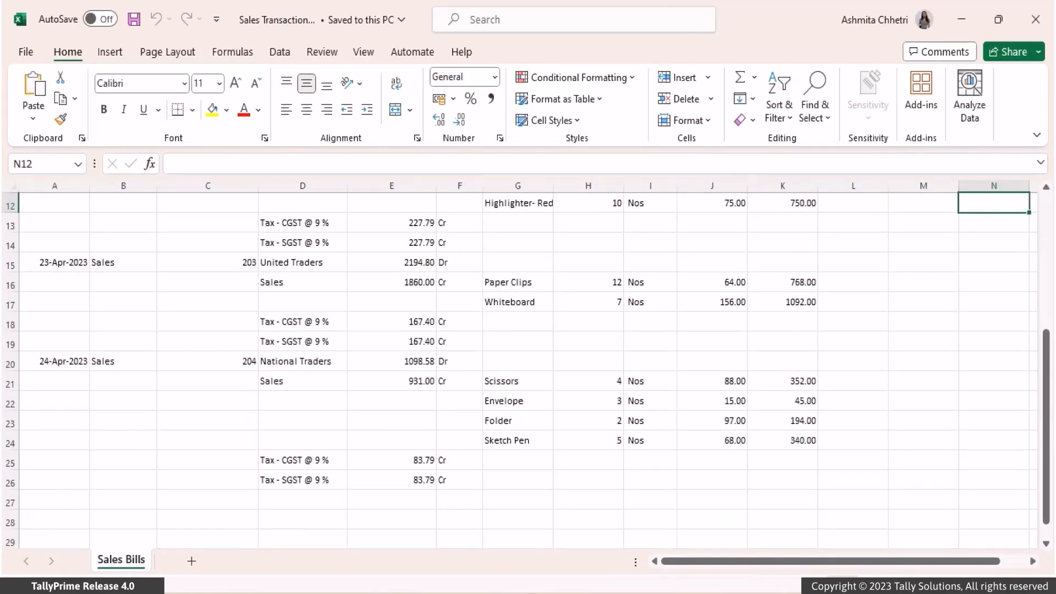
{"action": "left_click", "coordinate": [807, 592]}
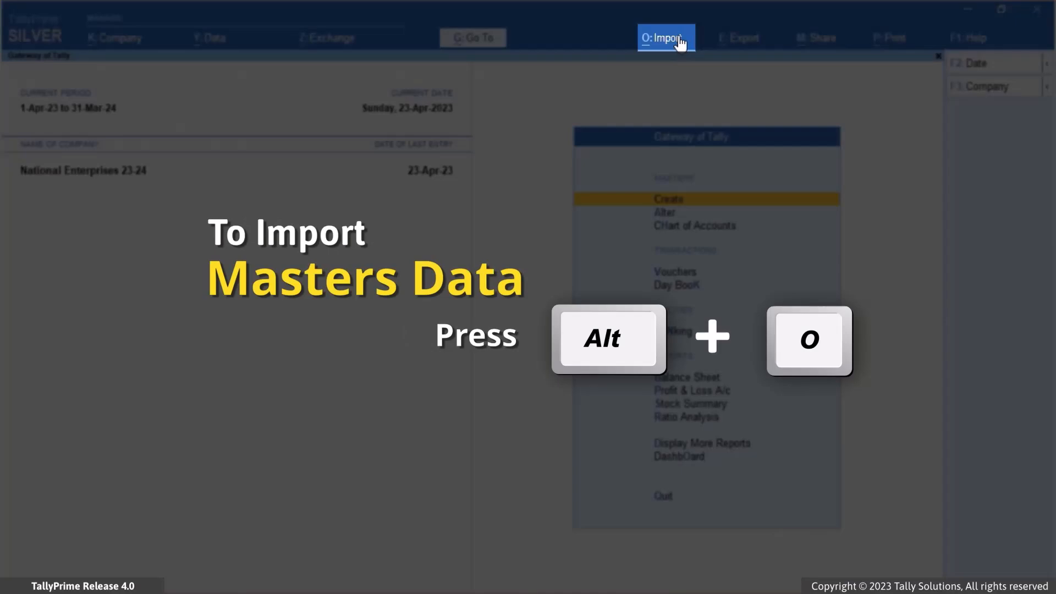
In TallyPrime, start a transactions mapping template based on the Sales Bills worksheet of Sales Transactions Q1.xlsx
{"action": "left_click", "coordinate": [679, 40]}
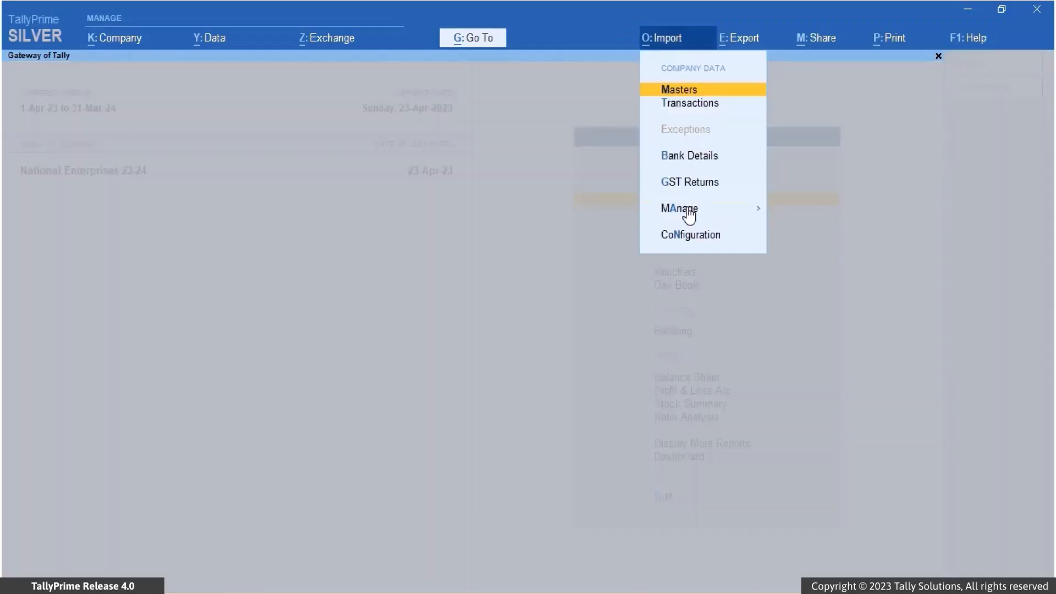
{"action": "left_click", "coordinate": [689, 213]}
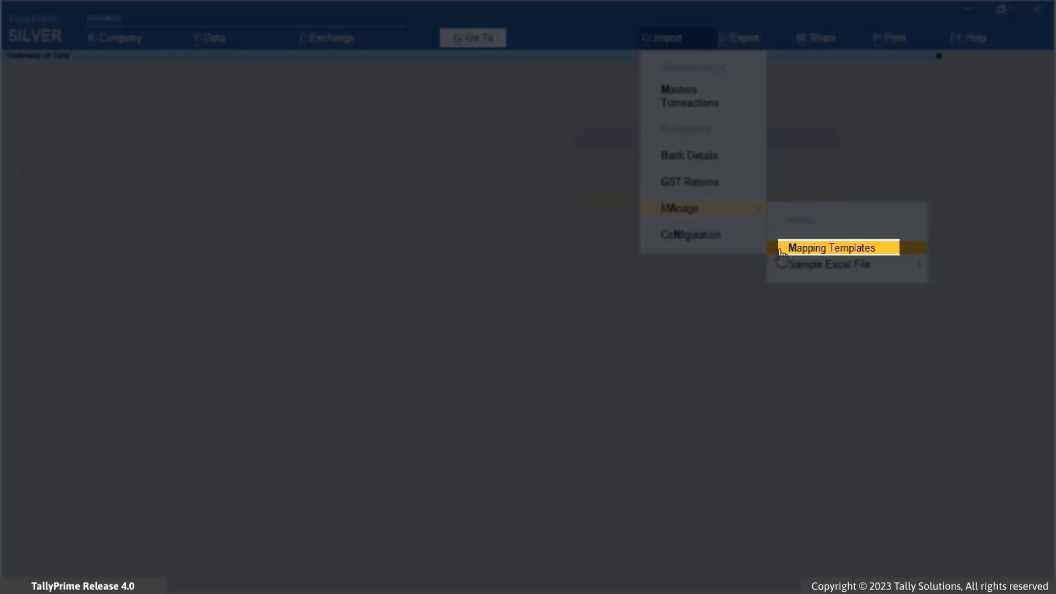
{"action": "left_click", "coordinate": [783, 250]}
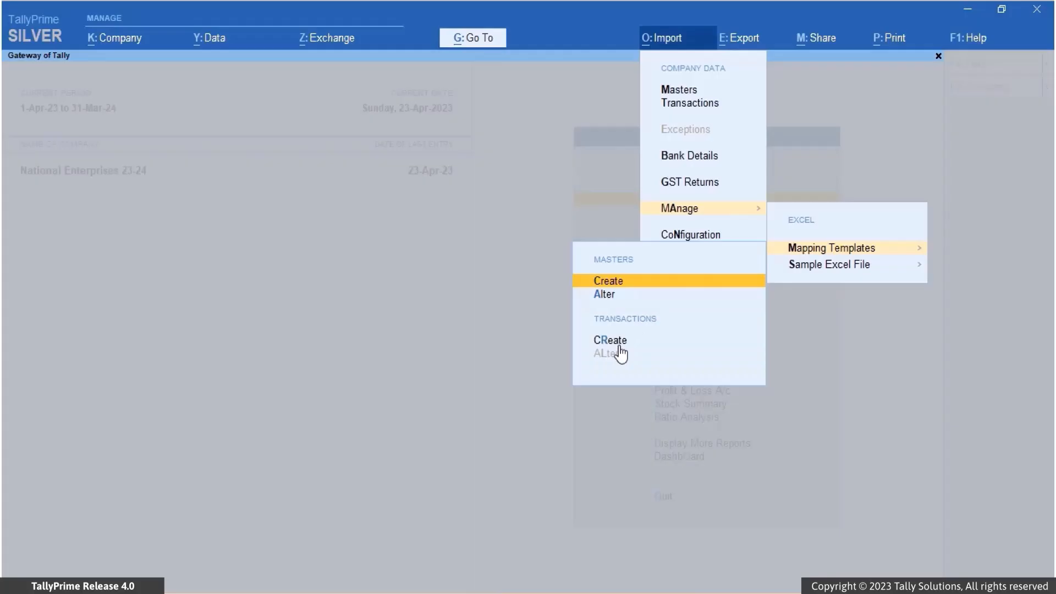
{"action": "left_click", "coordinate": [610, 340]}
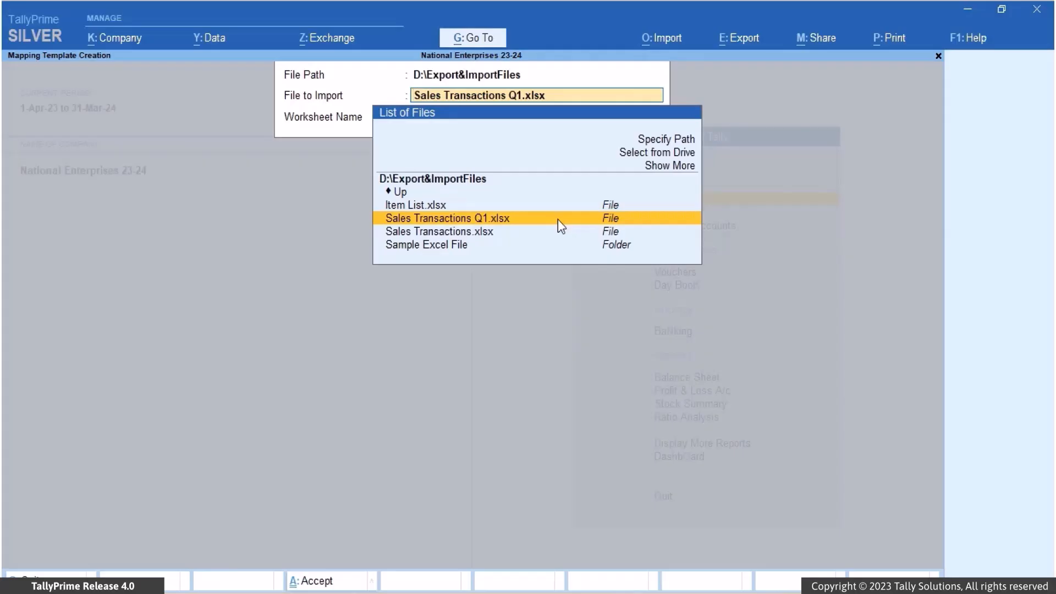
{"action": "left_click", "coordinate": [558, 220]}
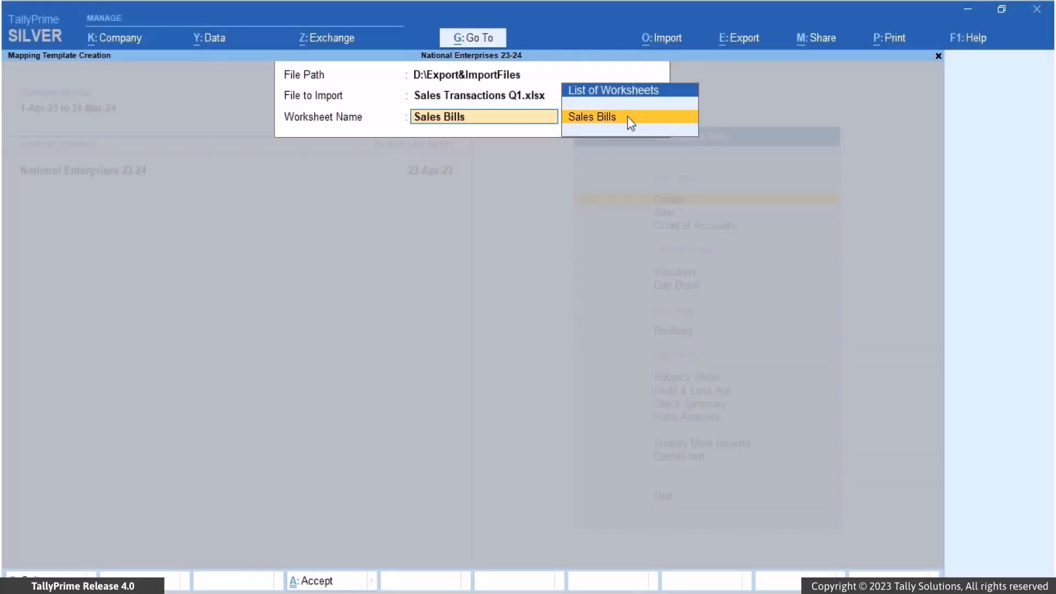
{"action": "left_click", "coordinate": [630, 122]}
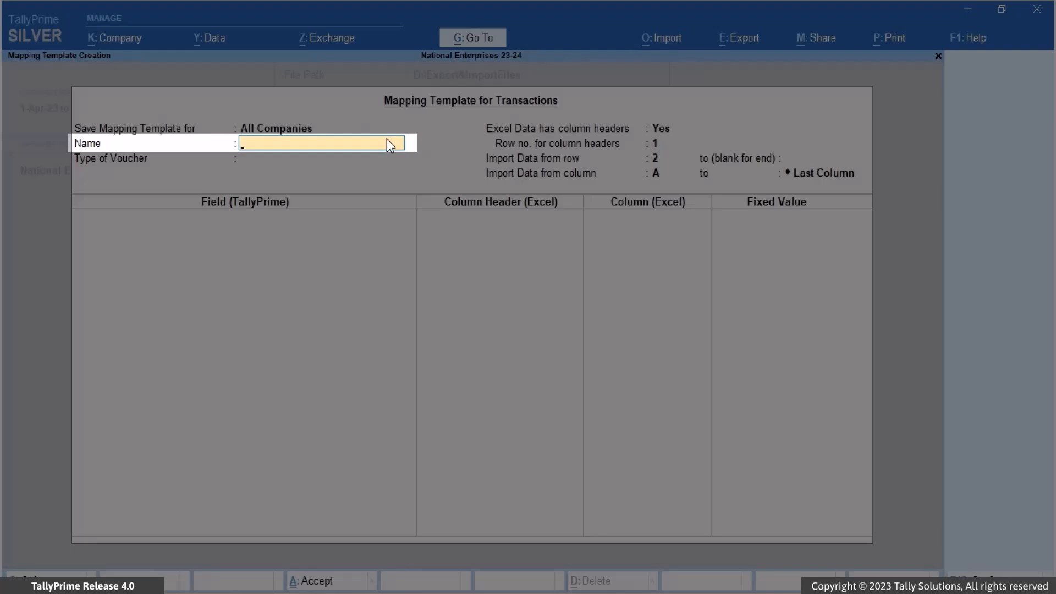
Name the mapping template Sales Q1 and set its voucher type to Accounting Vouchers
{"action": "type", "text": "Sales Q1"}
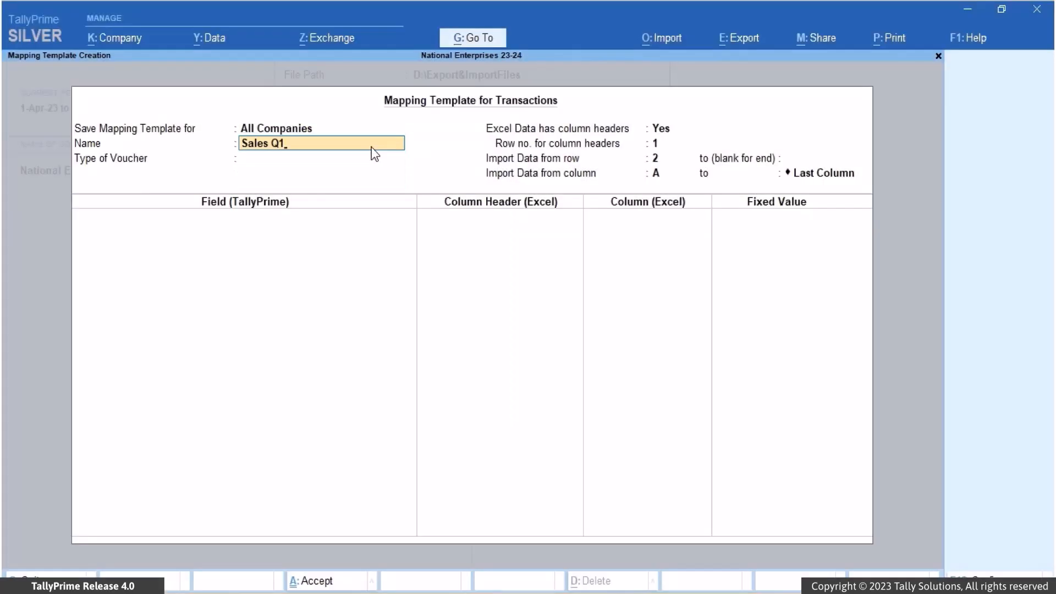
{"action": "key", "text": "Return"}
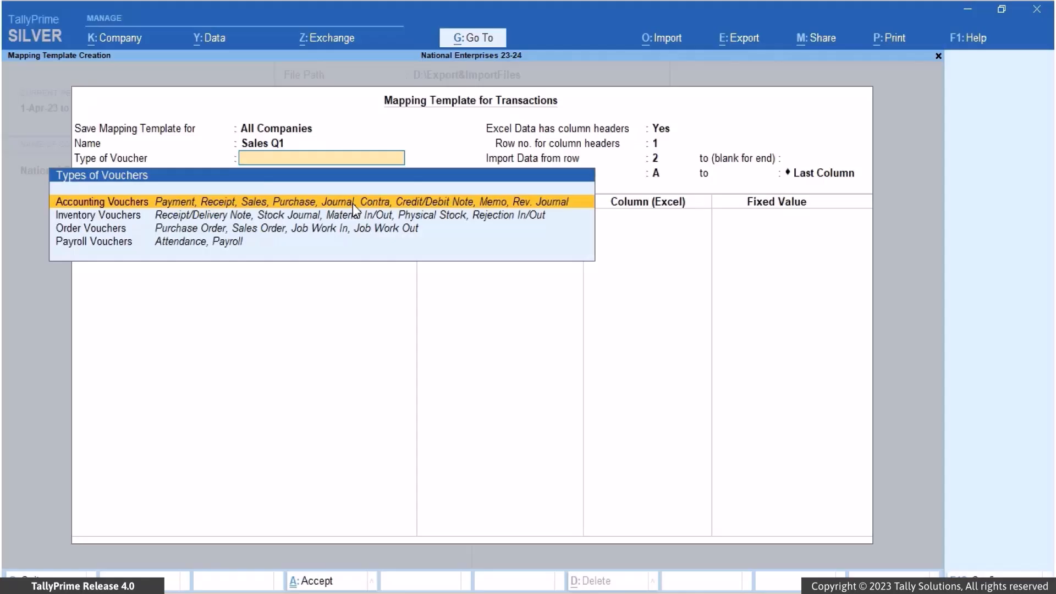
{"action": "left_click", "coordinate": [355, 203]}
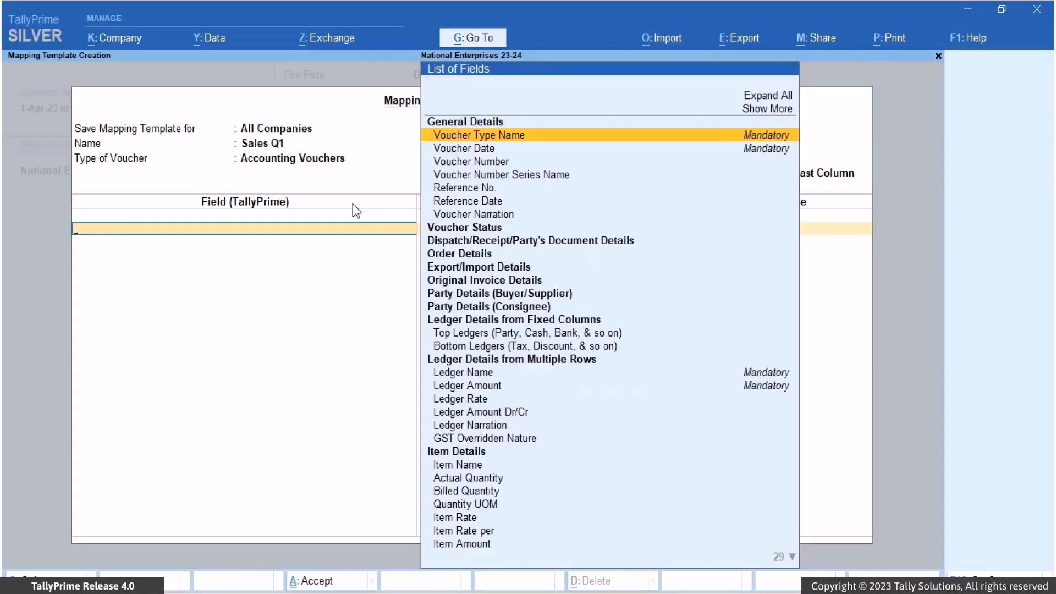
Map the Voucher Type Name, Voucher Date and Voucher Number fields to the Voucher Type, Date and Invoice Number columns
{"action": "left_click", "coordinate": [517, 144]}
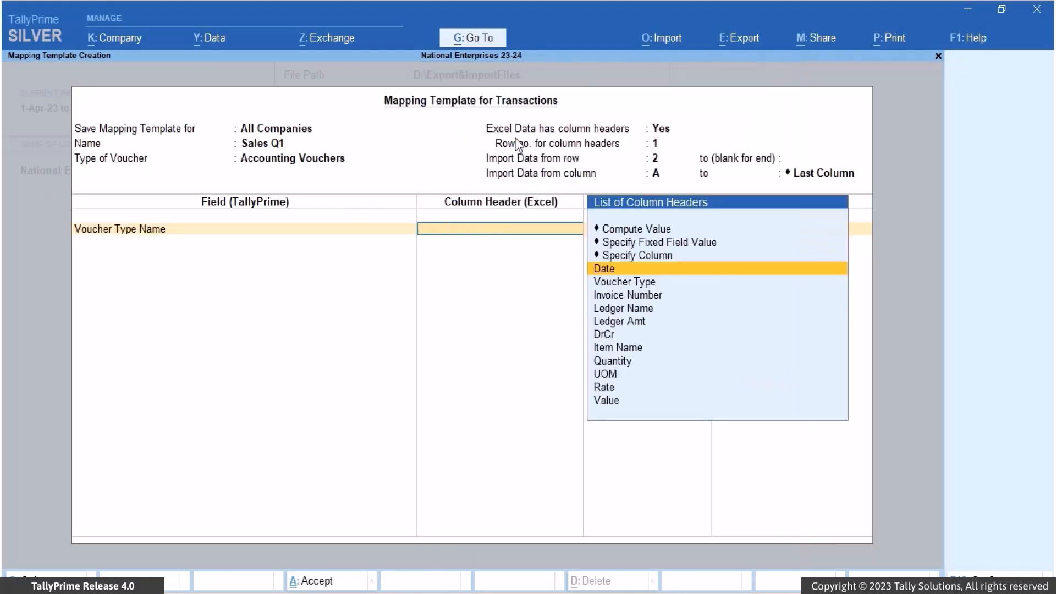
{"action": "left_click", "coordinate": [652, 287]}
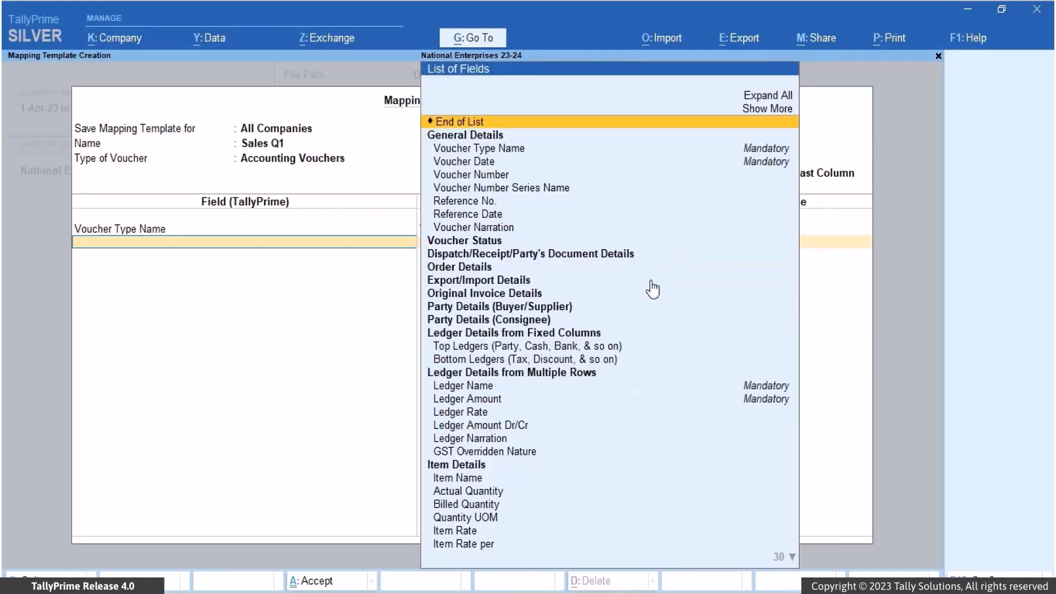
{"action": "left_click", "coordinate": [500, 160]}
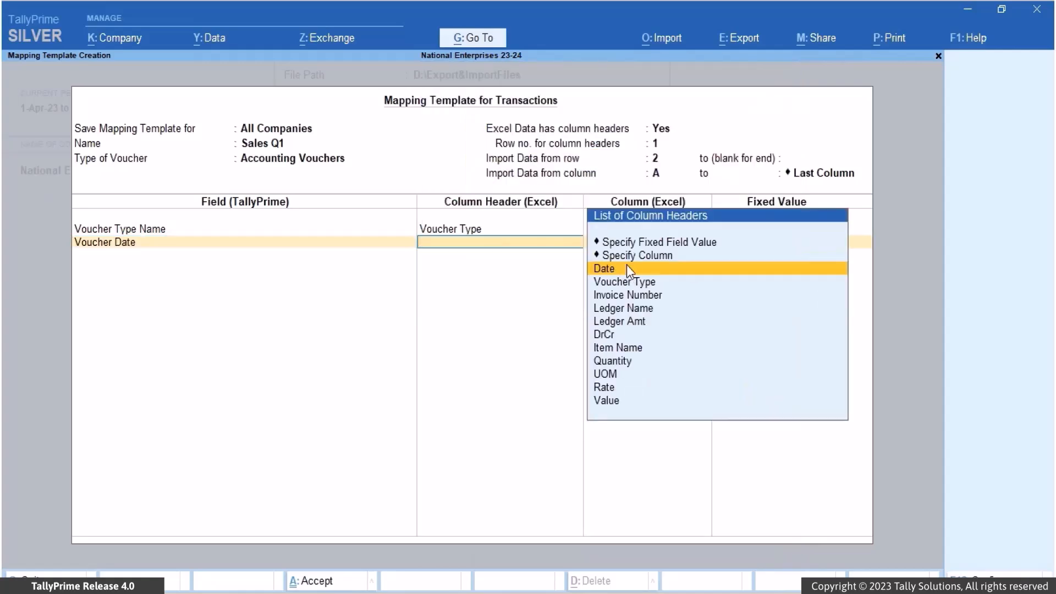
{"action": "left_click", "coordinate": [625, 265]}
{"action": "left_click", "coordinate": [502, 175]}
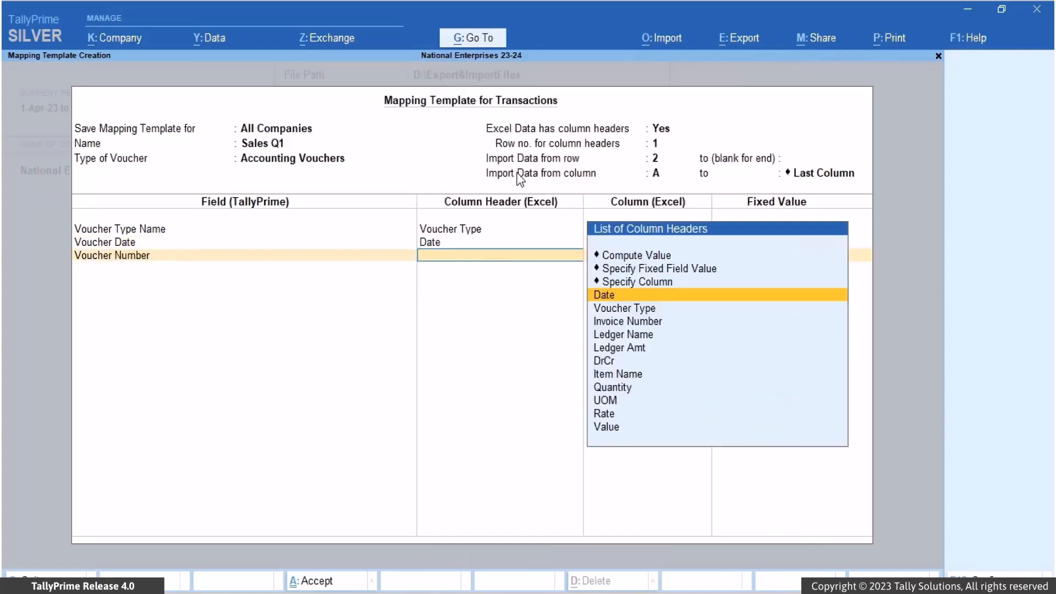
{"action": "left_click", "coordinate": [649, 321]}
Map the Ledger Name, Ledger Amount and Ledger Amount Dr/Cr fields to the Ledger Name, Ledger Amt and DrCr columns
{"action": "type", "text": "Ledge"}
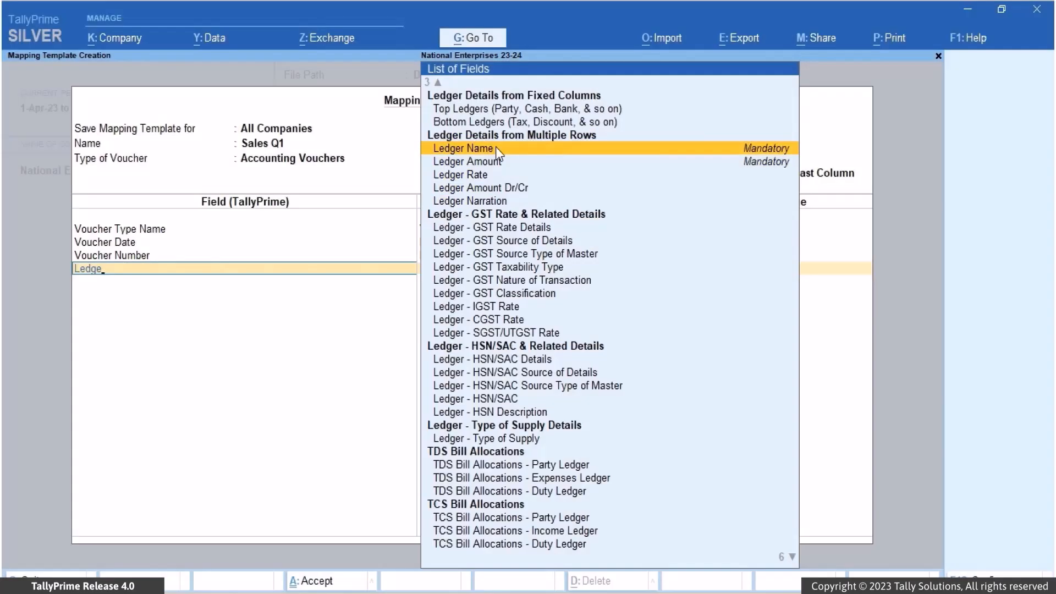
{"action": "left_click", "coordinate": [496, 148]}
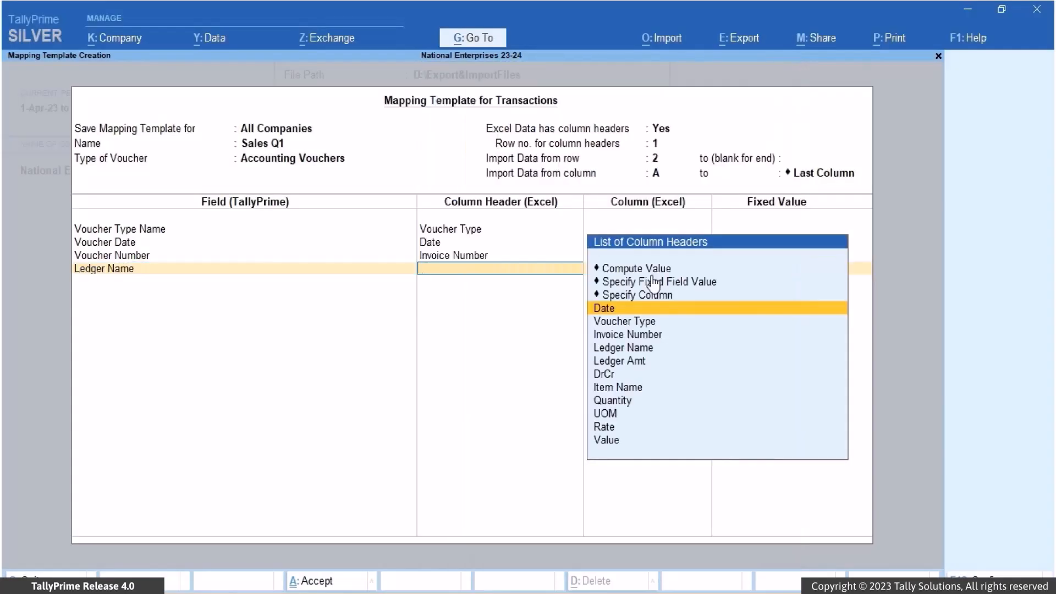
{"action": "left_click", "coordinate": [647, 352]}
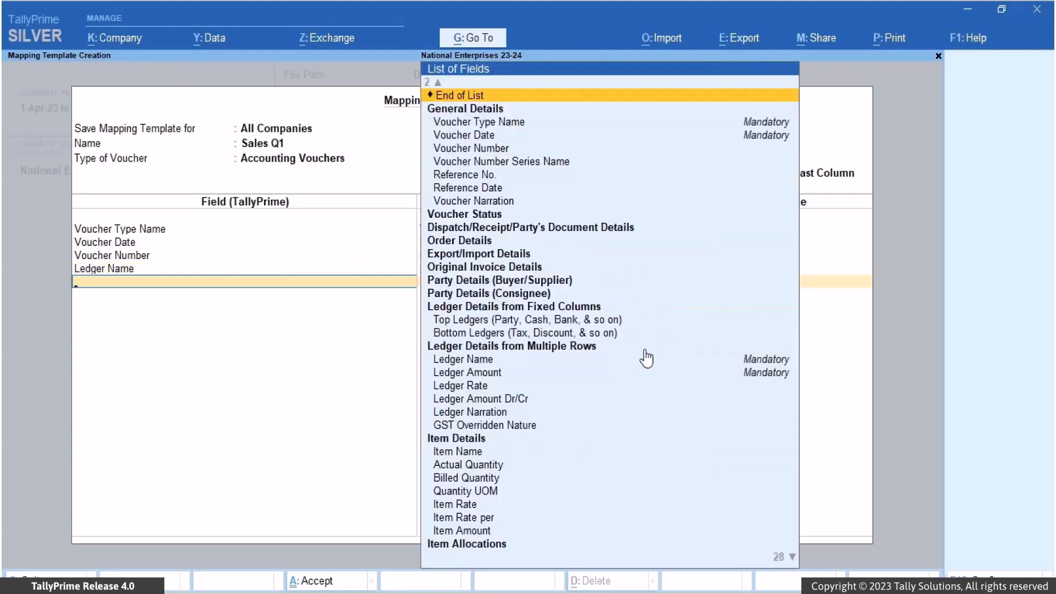
{"action": "type", "text": "Led"}
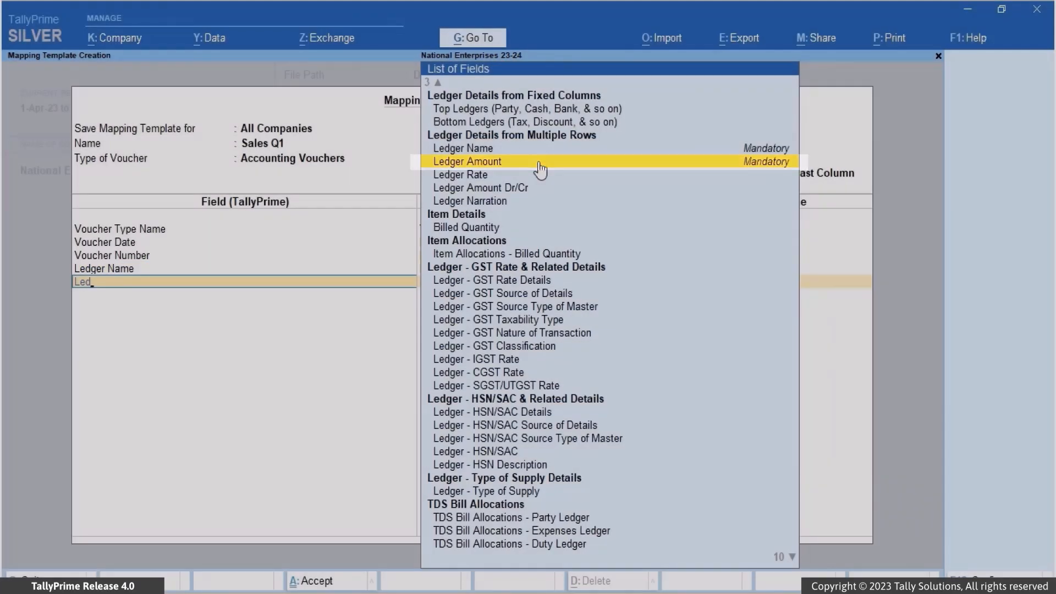
{"action": "left_click", "coordinate": [538, 163]}
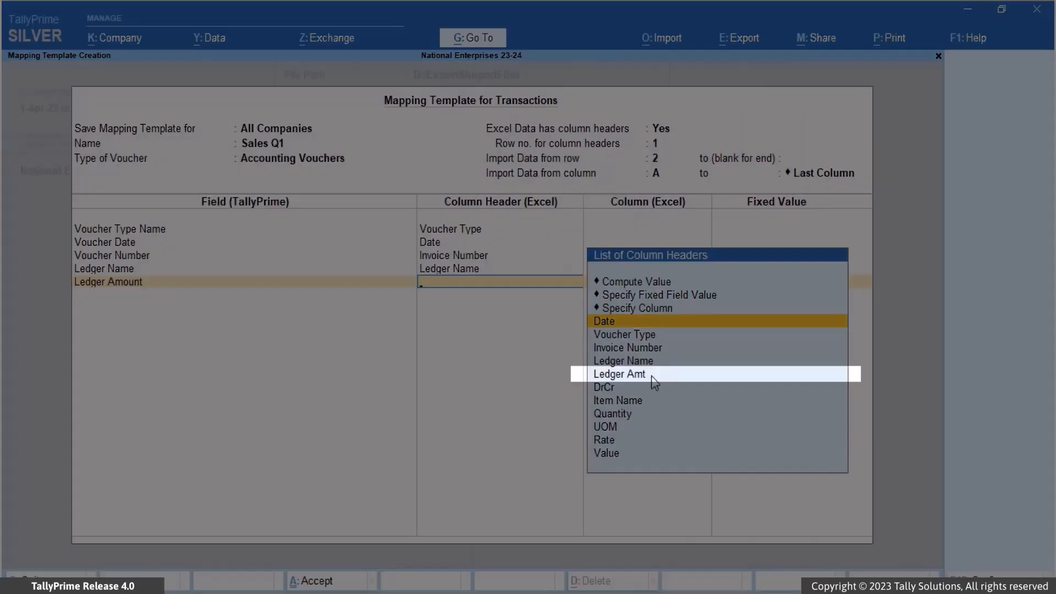
{"action": "left_click", "coordinate": [627, 374]}
{"action": "left_click", "coordinate": [651, 375]}
{"action": "type", "text": "Led"}
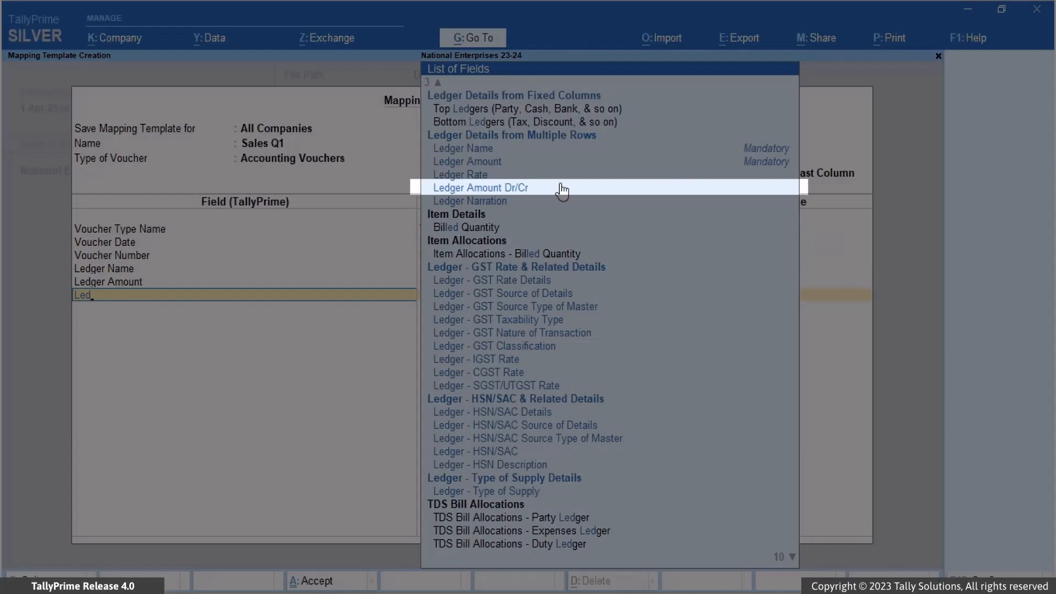
{"action": "left_click", "coordinate": [559, 187]}
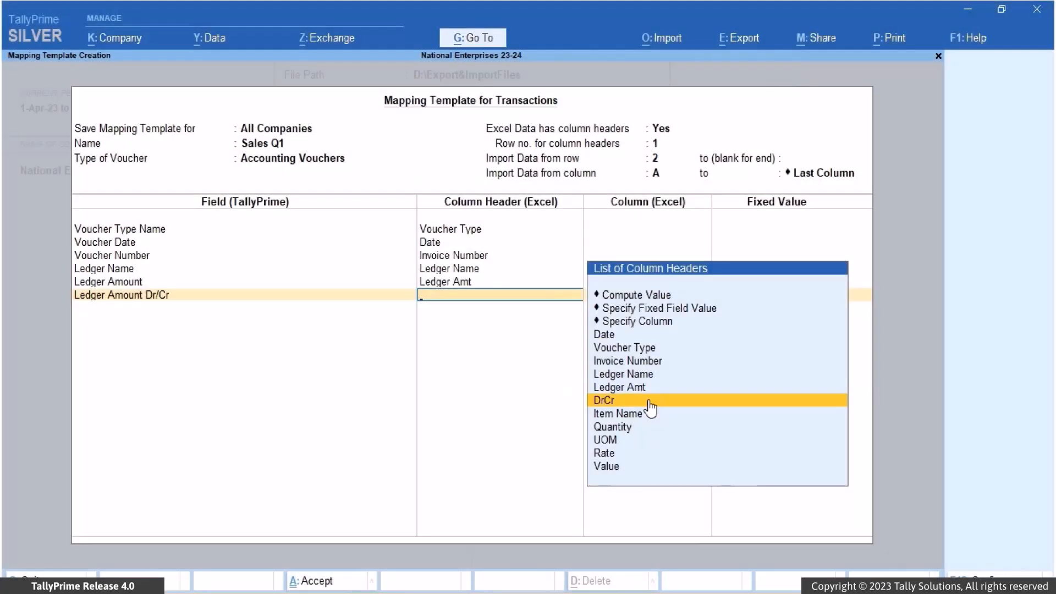
{"action": "left_click", "coordinate": [651, 405]}
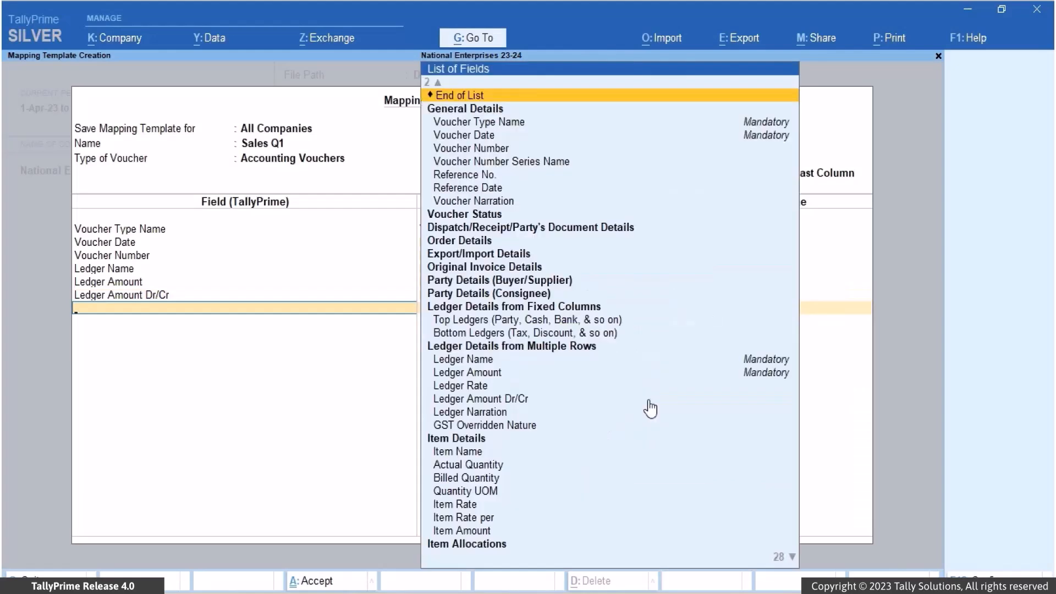
Map Item Name, Billed Quantity, Item Rate and Item Amount to the Item Name, Quantity, Rate and Value columns, and save the mapping template
{"action": "scroll", "coordinate": [649, 407], "scroll_direction": "down", "scroll_amount": 10}
{"action": "left_click", "coordinate": [511, 104]}
{"action": "left_click", "coordinate": [638, 428]}
{"action": "type", "text": "Bill"}
{"action": "left_click", "coordinate": [516, 136]}
{"action": "left_click", "coordinate": [633, 442]}
{"action": "type", "text": "Ite"}
{"action": "left_click", "coordinate": [489, 126]}
{"action": "left_click", "coordinate": [632, 483]}
{"action": "type", "text": "Ite"}
{"action": "left_click", "coordinate": [462, 148]}
{"action": "left_click", "coordinate": [630, 517]}
{"action": "key", "text": "Return"}
{"action": "key", "text": "Escape"}
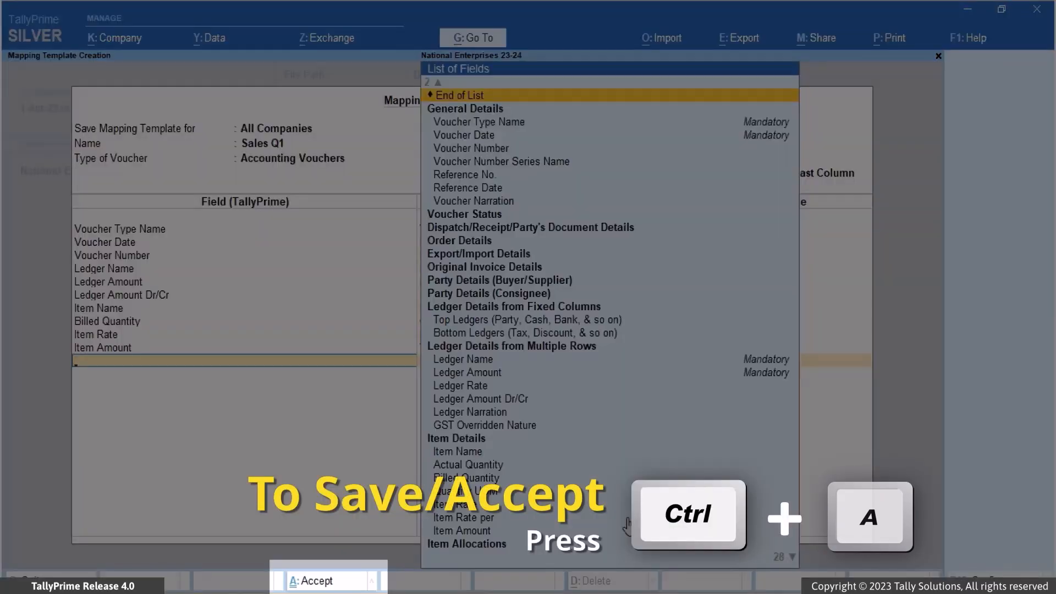
{"action": "key", "text": "ctrl+a"}
{"action": "key", "text": "Return"}
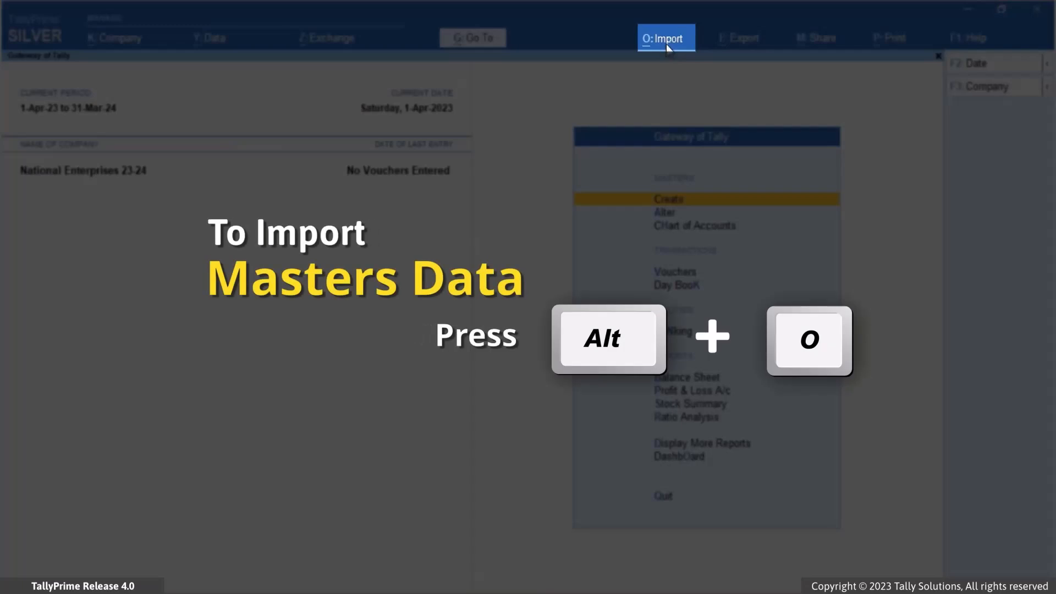
Start a transactions import in Excel (Spreadsheet) format using the Sales Bills worksheet of Sales Transactions Q1.xlsx
{"action": "key", "text": "alt+o"}
{"action": "key", "text": "Down"}
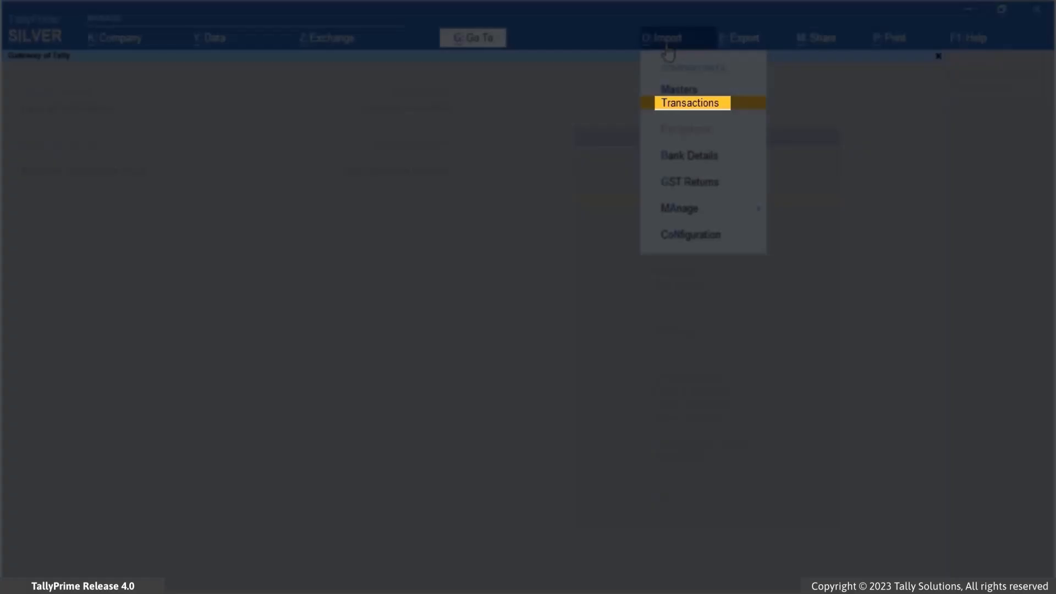
{"action": "left_click", "coordinate": [728, 104]}
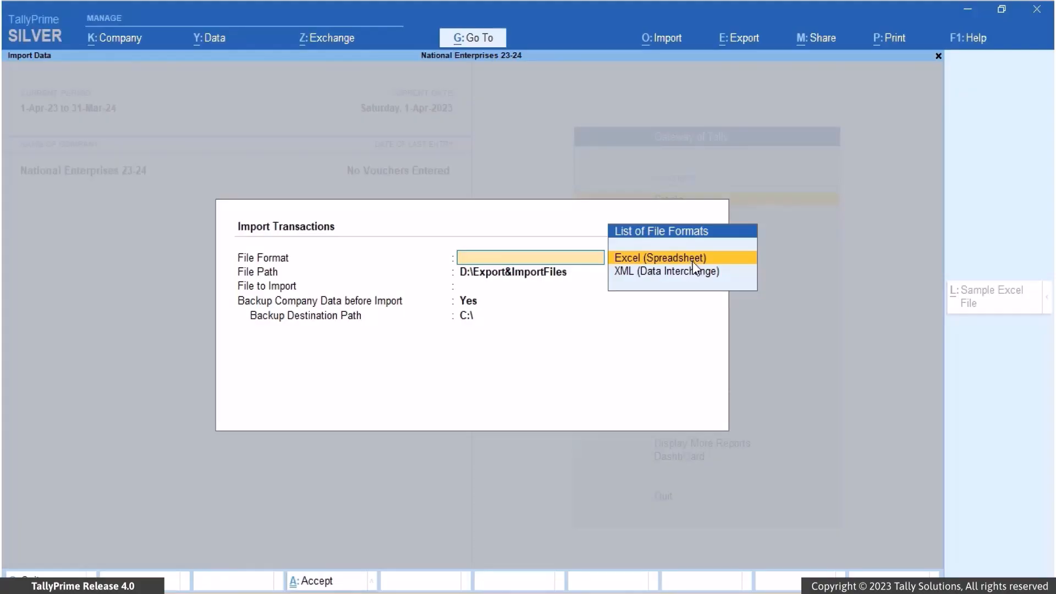
{"action": "left_click", "coordinate": [693, 263]}
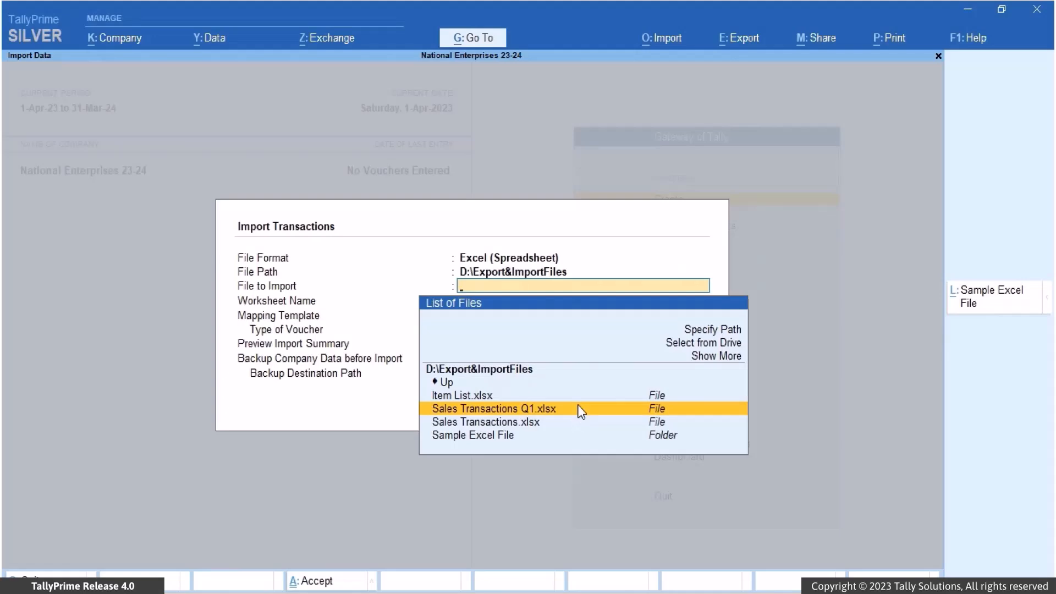
{"action": "left_click", "coordinate": [580, 410]}
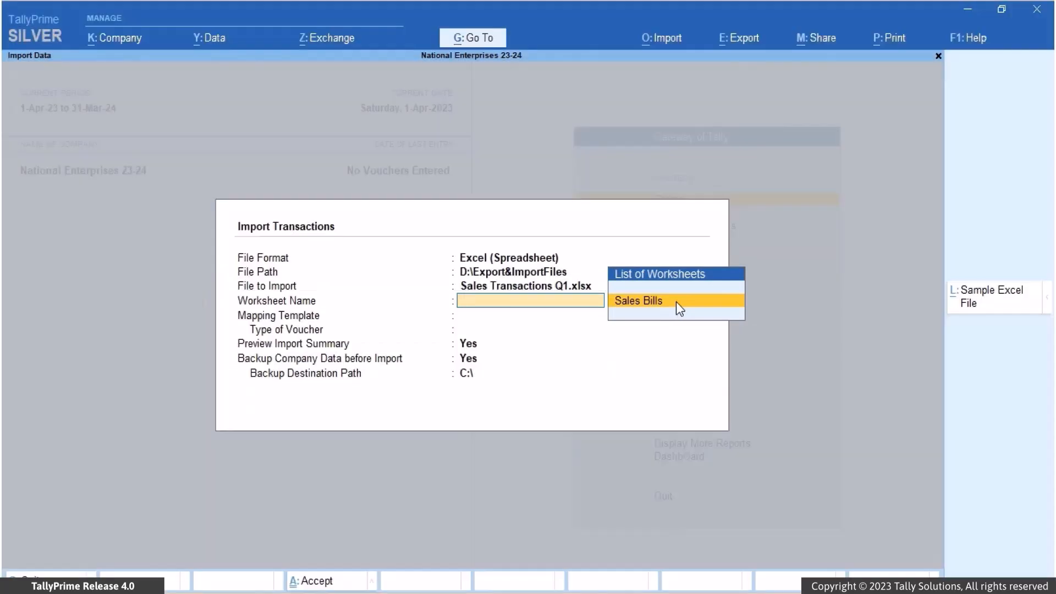
{"action": "left_click", "coordinate": [677, 301]}
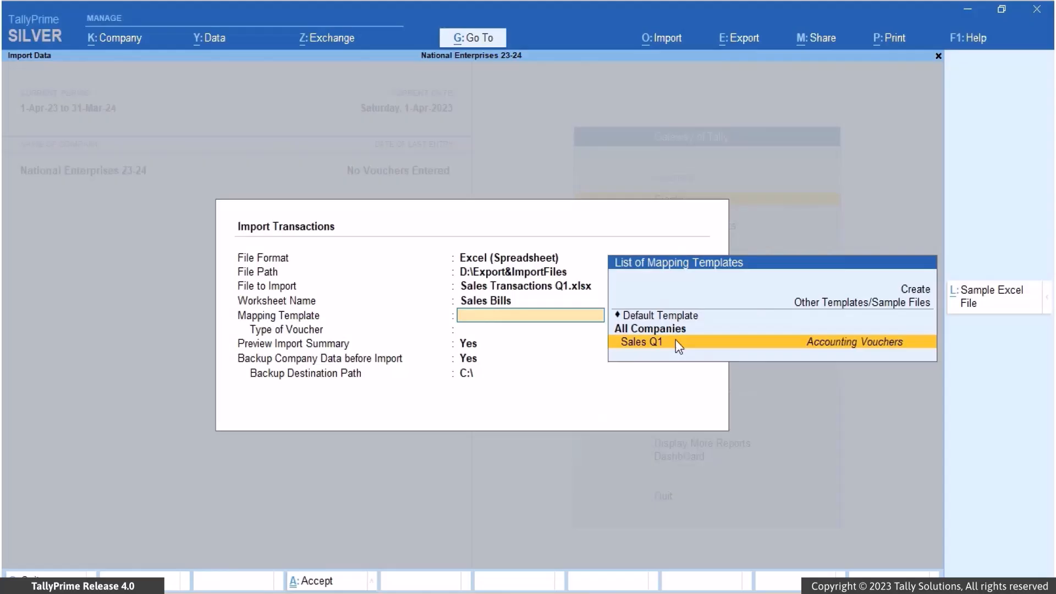
Use the Sales Q1 mapping template for the import and set Backup Company Data before Import to No
{"action": "left_click", "coordinate": [677, 343]}
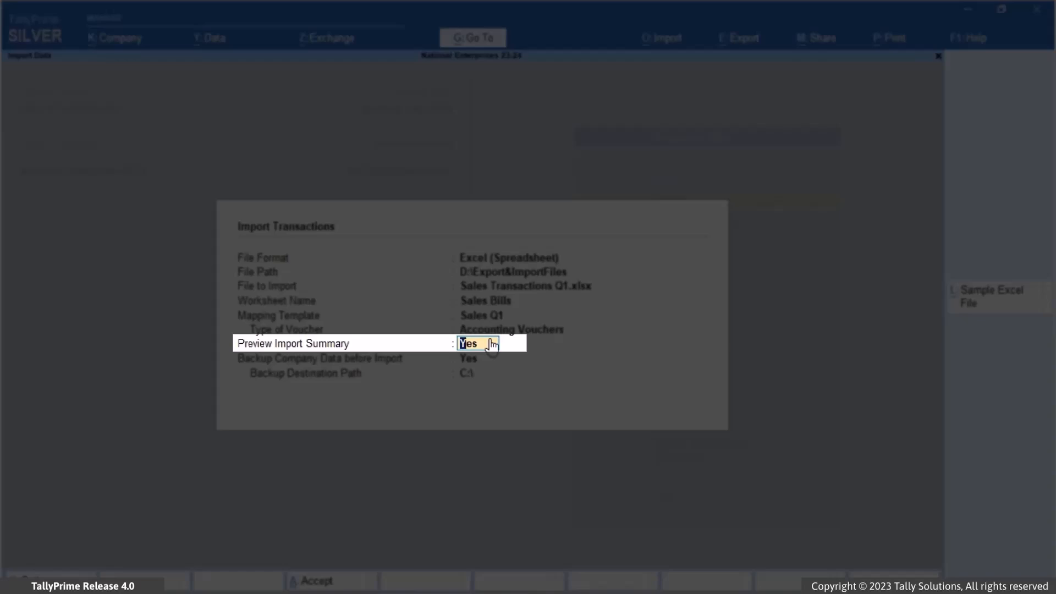
{"action": "key", "text": "Return"}
{"action": "type", "text": "No"}
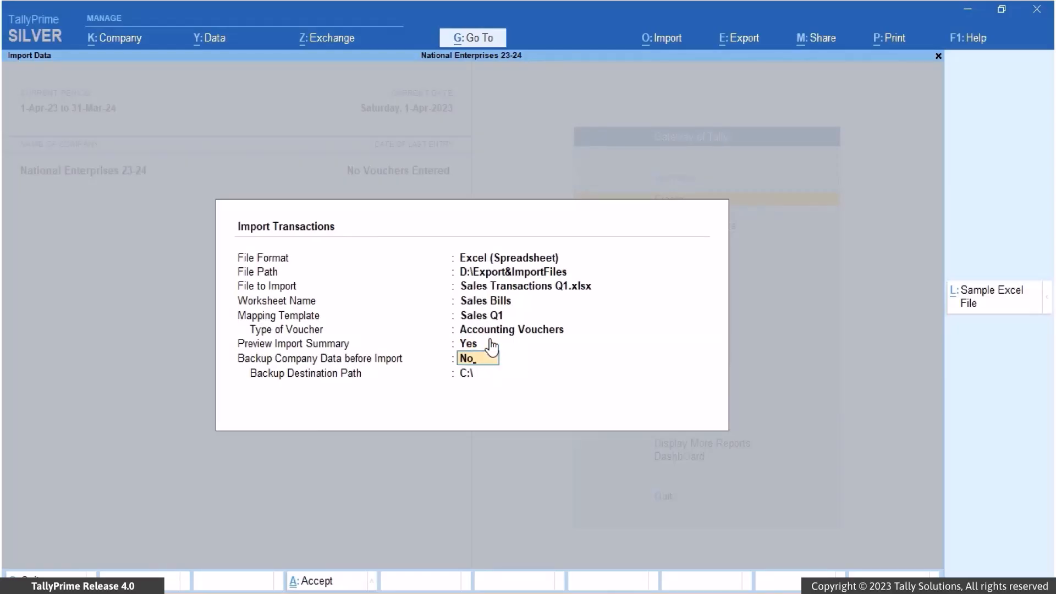
{"action": "key", "text": "Return"}
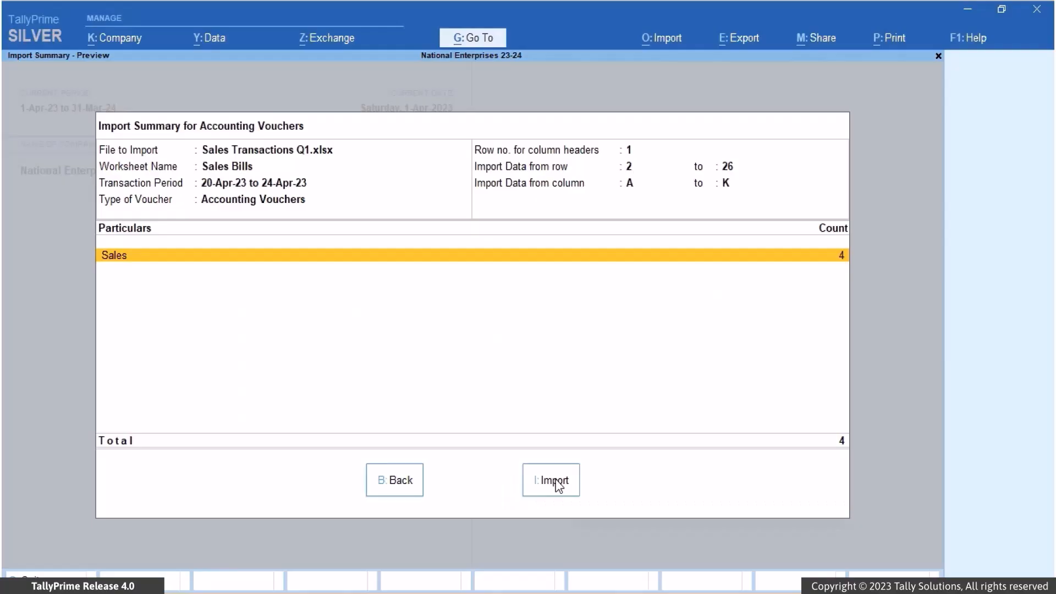
Import the previewed sales vouchers and open the Day Book
{"action": "left_click", "coordinate": [556, 482]}
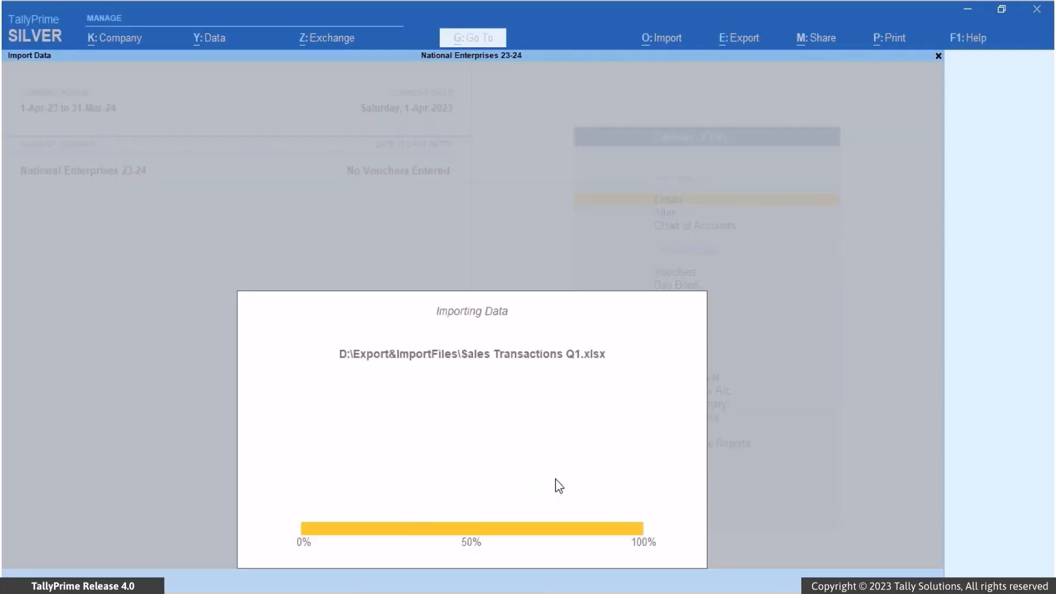
{"action": "left_click", "coordinate": [810, 530]}
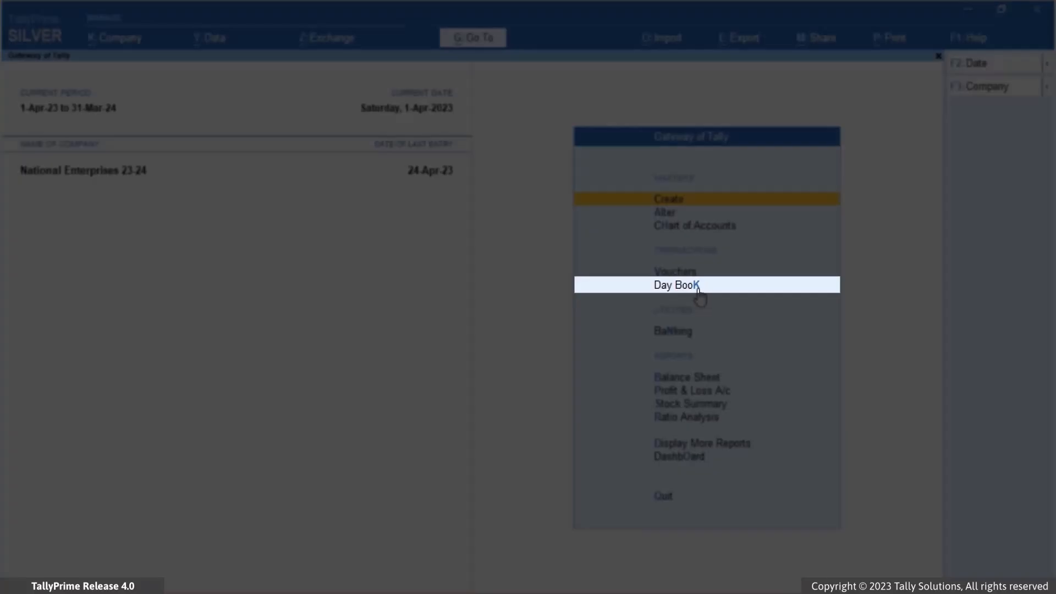
{"action": "left_click", "coordinate": [699, 290]}
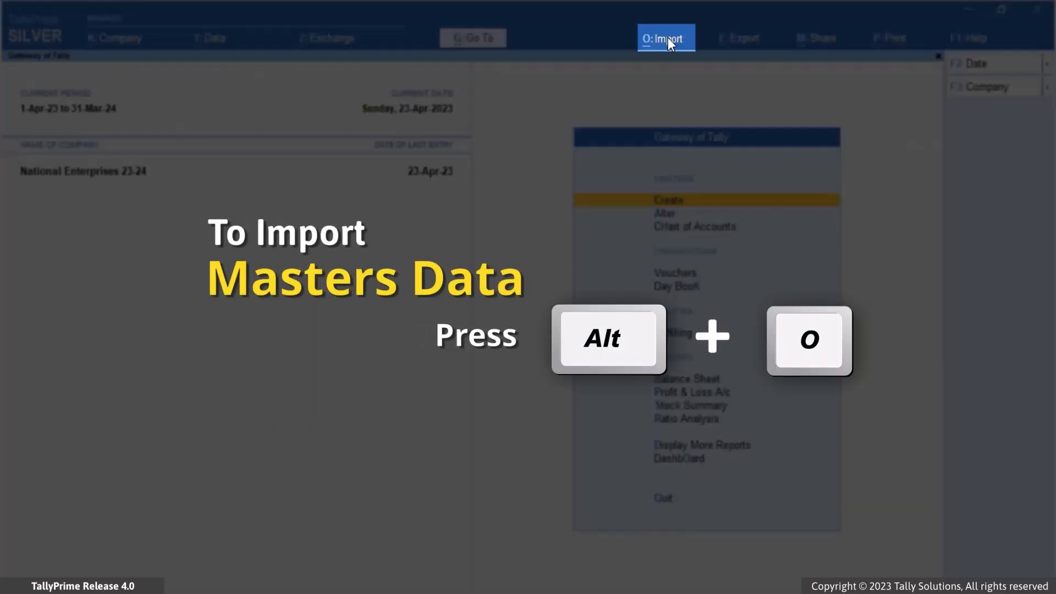
Start a new transactions mapping template based on the Invoices worksheet of Sales Transactions.xlsx
{"action": "left_click", "coordinate": [668, 37]}
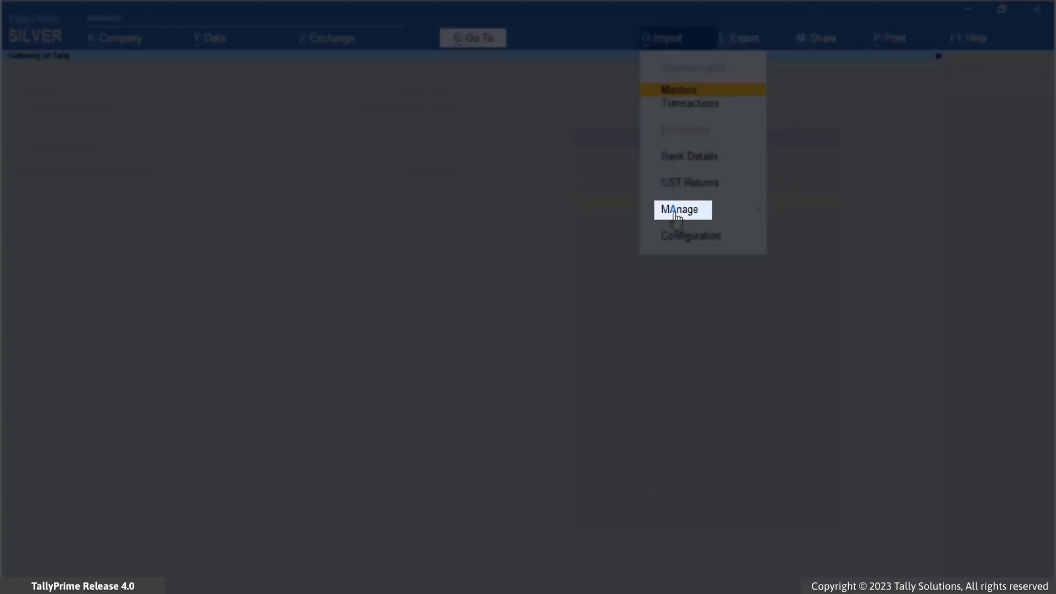
{"action": "left_click", "coordinate": [677, 216]}
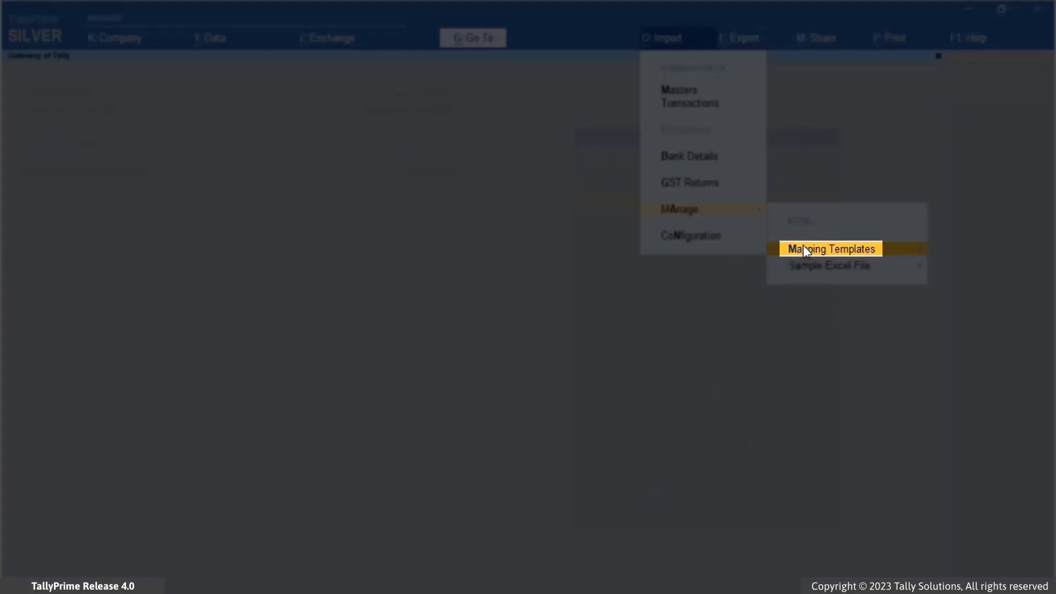
{"action": "left_click", "coordinate": [803, 248]}
{"action": "key", "text": "Down"}
{"action": "key", "text": "Down"}
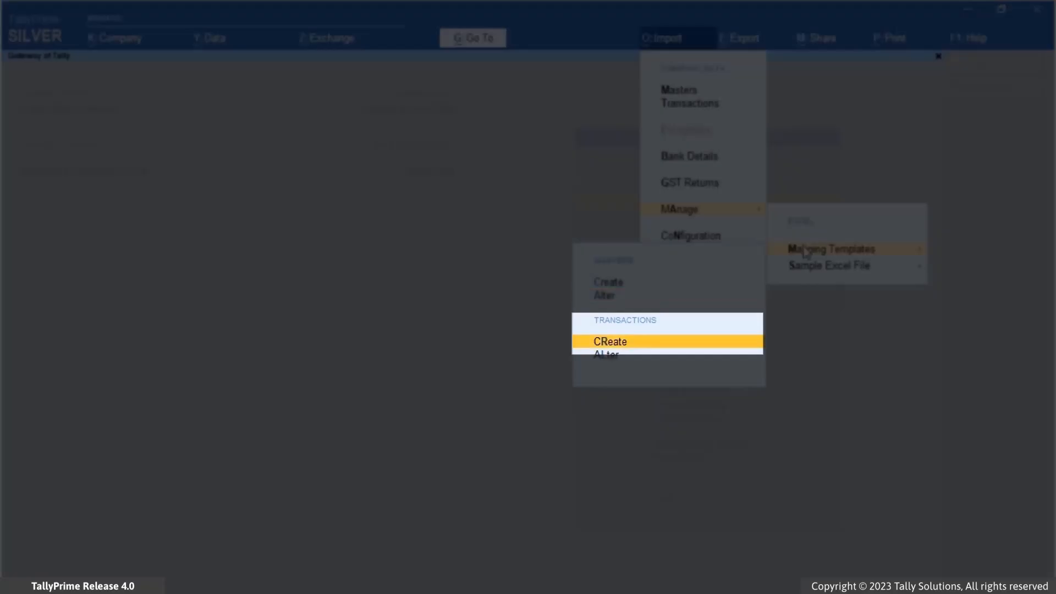
{"action": "left_click", "coordinate": [642, 342]}
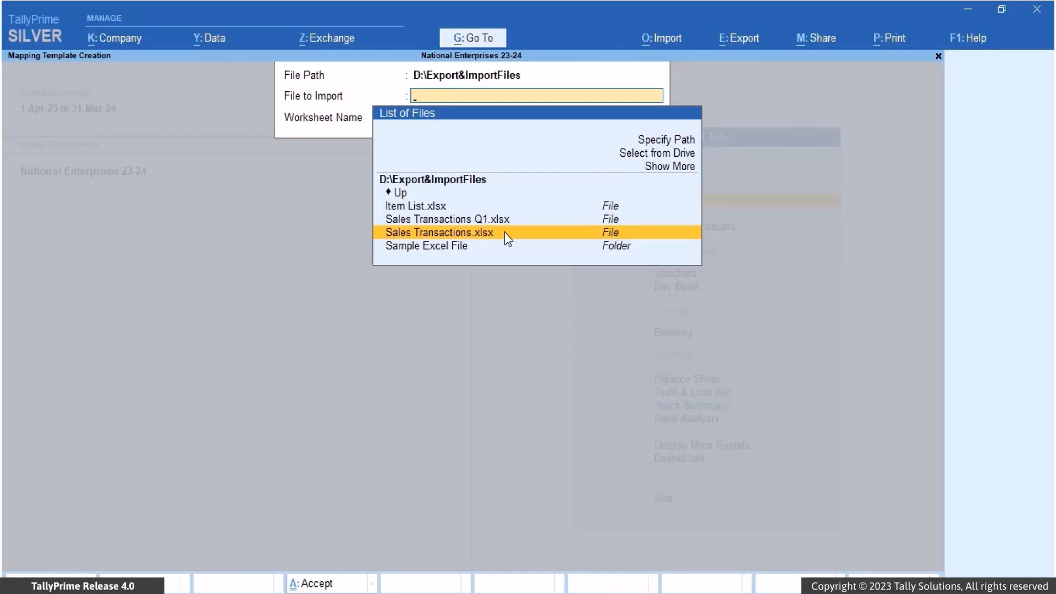
{"action": "left_click", "coordinate": [505, 233]}
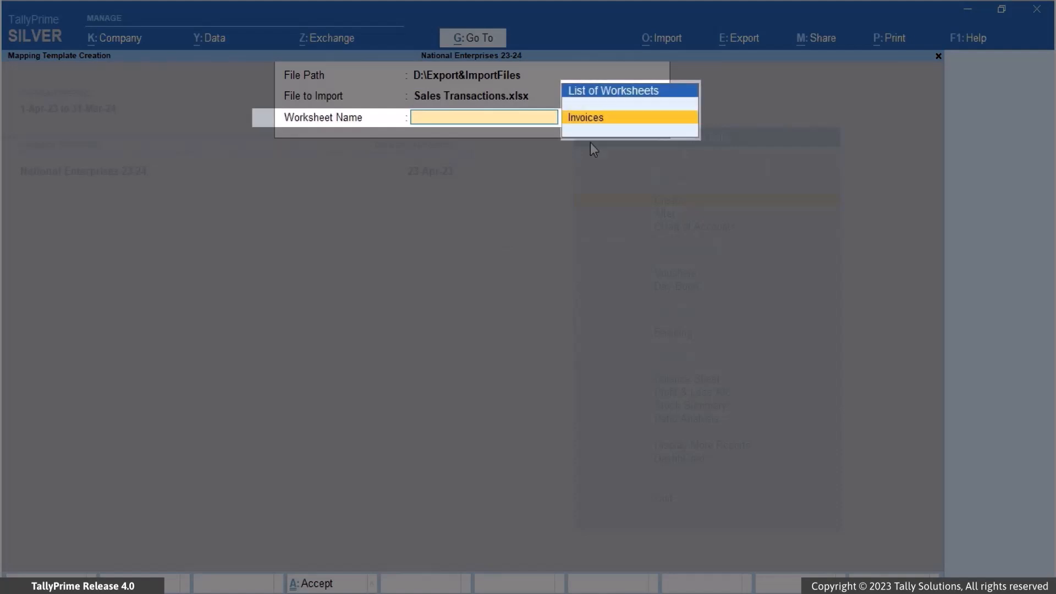
{"action": "left_click", "coordinate": [625, 124]}
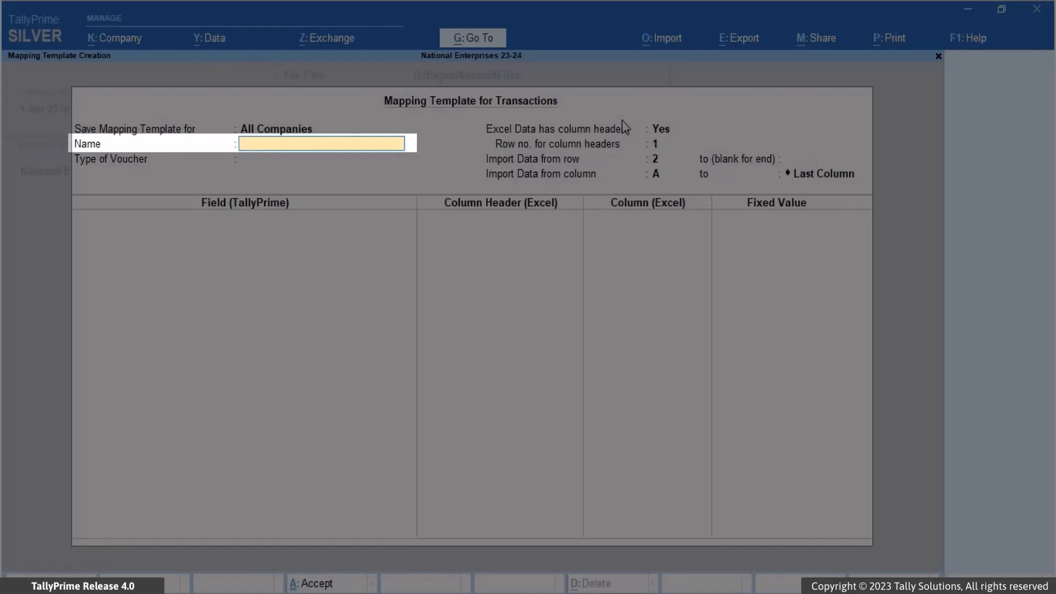
Name the mapping template Sales Q2 and set its type of voucher to Accounting Vouchers
{"action": "type", "text": "Sales Q2"}
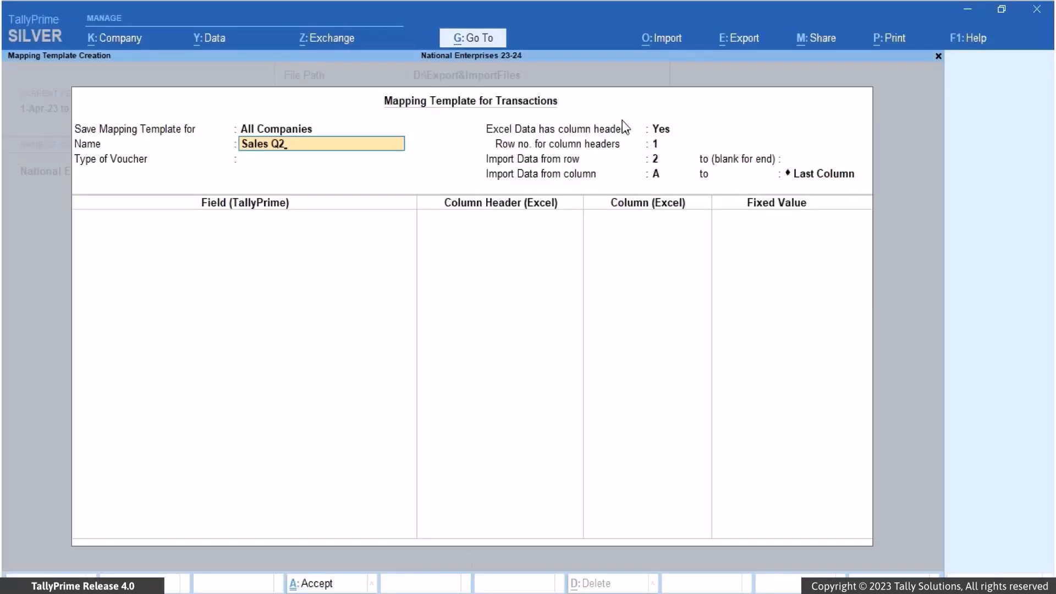
{"action": "key", "text": "Return"}
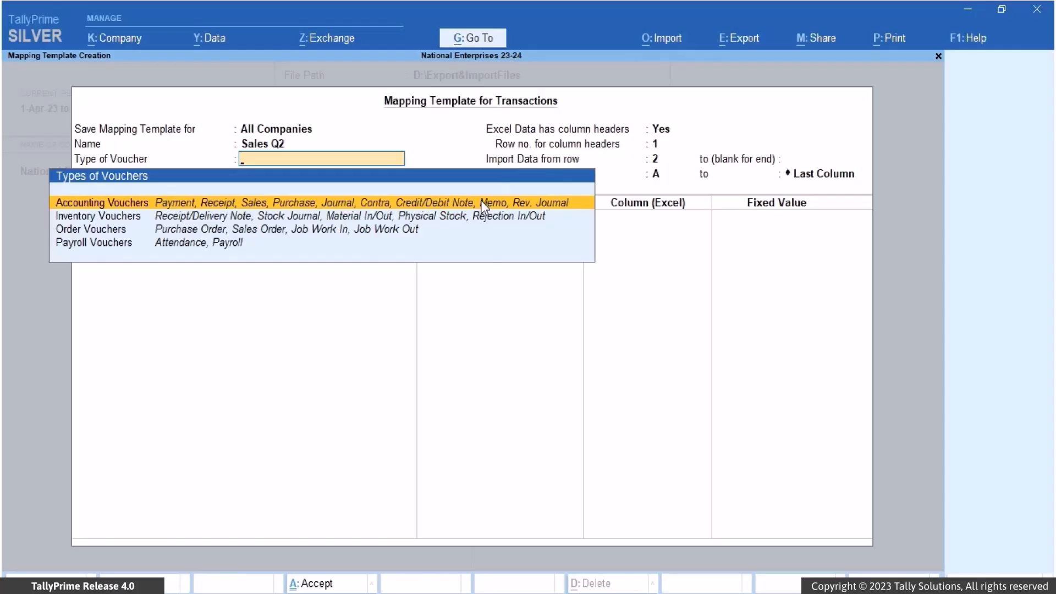
{"action": "left_click", "coordinate": [481, 203]}
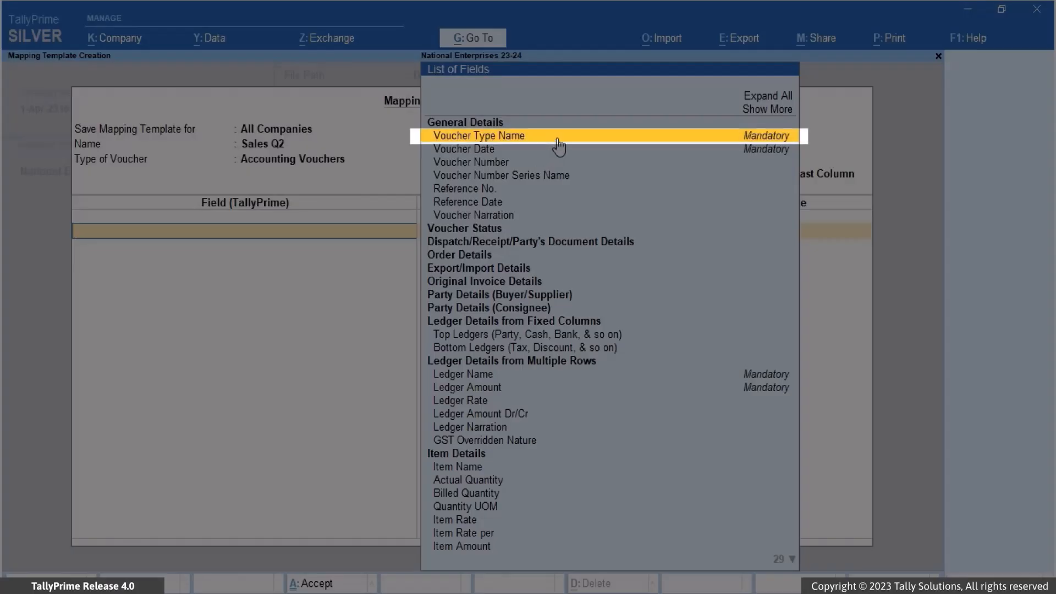
Map Voucher Type Name, Voucher Date and Voucher Number to the Voucher Type, Date and Invoice Number columns in the Sales Q2 template
{"action": "left_click", "coordinate": [557, 141]}
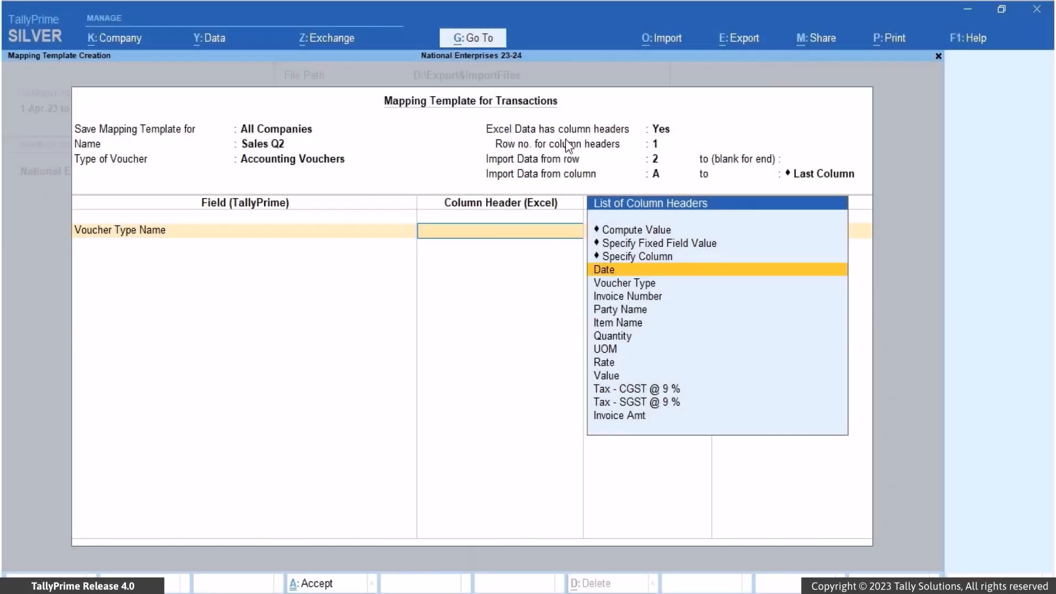
{"action": "left_click", "coordinate": [663, 283]}
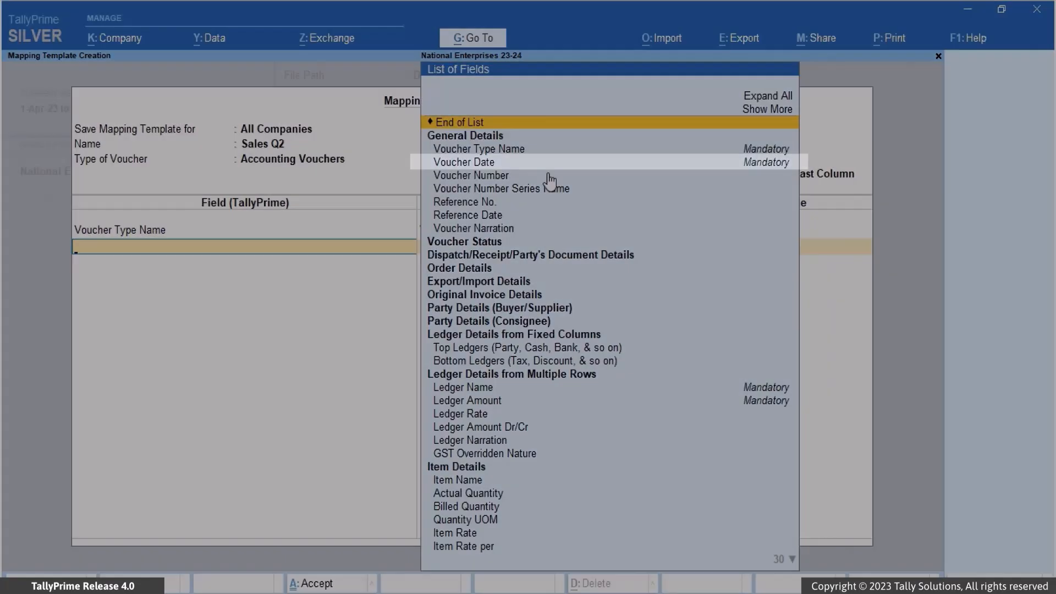
{"action": "left_click", "coordinate": [542, 166]}
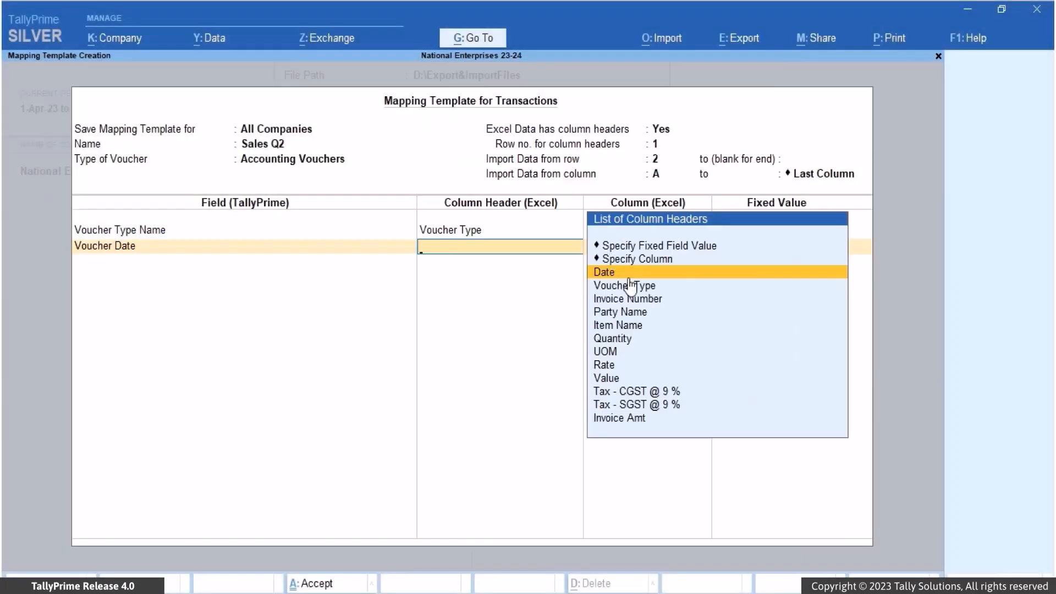
{"action": "key", "text": "Return"}
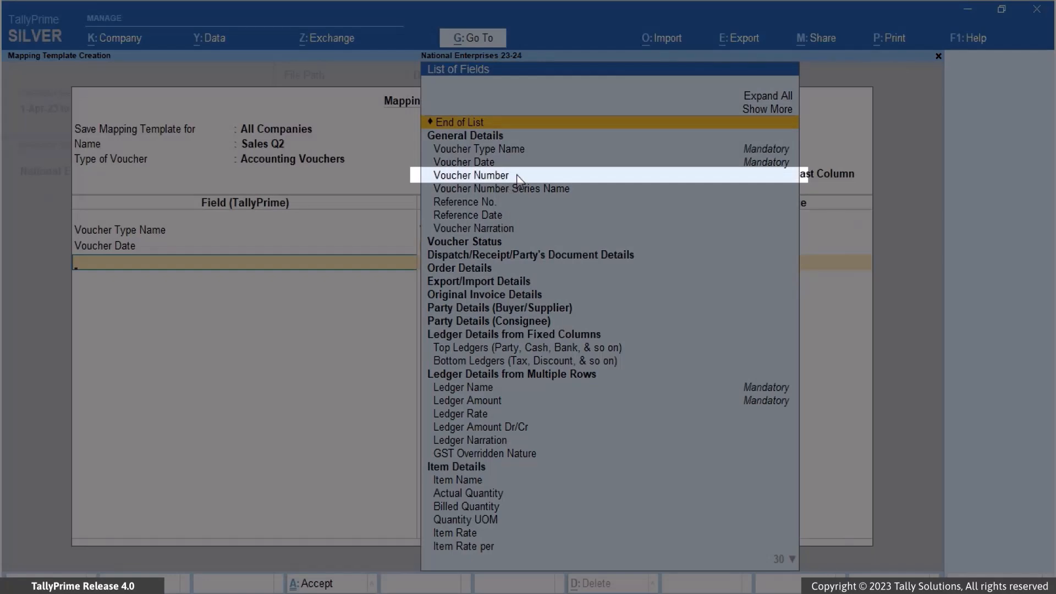
{"action": "left_click", "coordinate": [516, 175]}
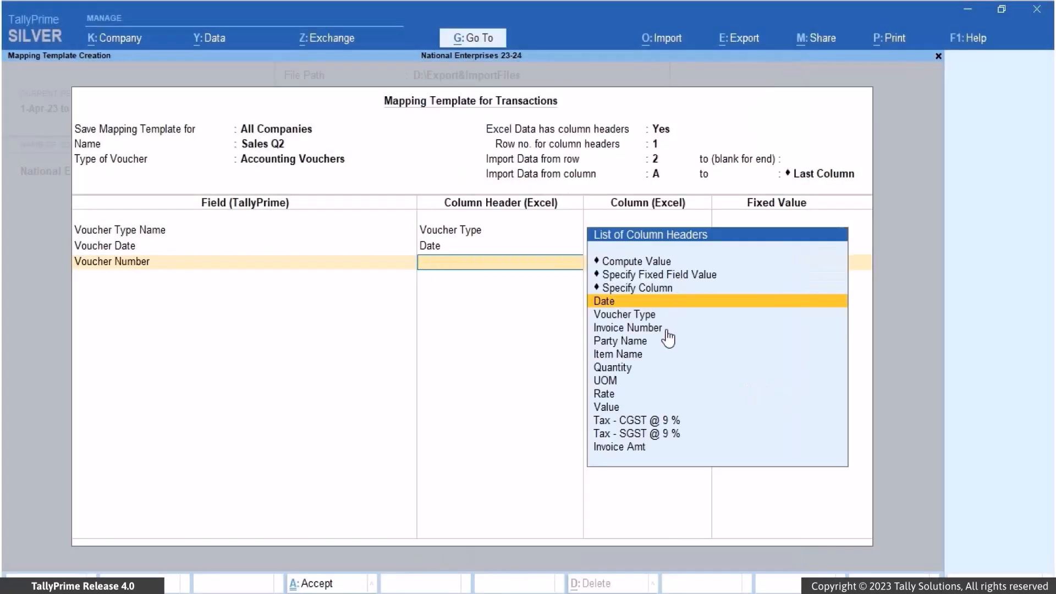
{"action": "left_click", "coordinate": [665, 329]}
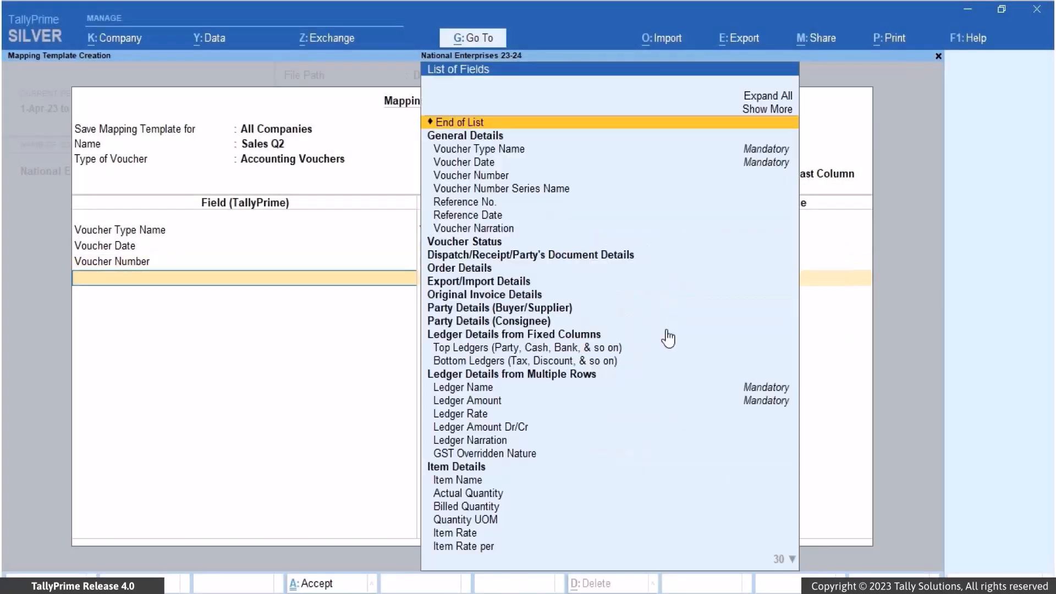
Add Top Ledgers from fixed columns, mapping Ledger Name to Party Name and Ledger Amount to Invoice/Voucher Nett Amount
{"action": "type", "text": "Led"}
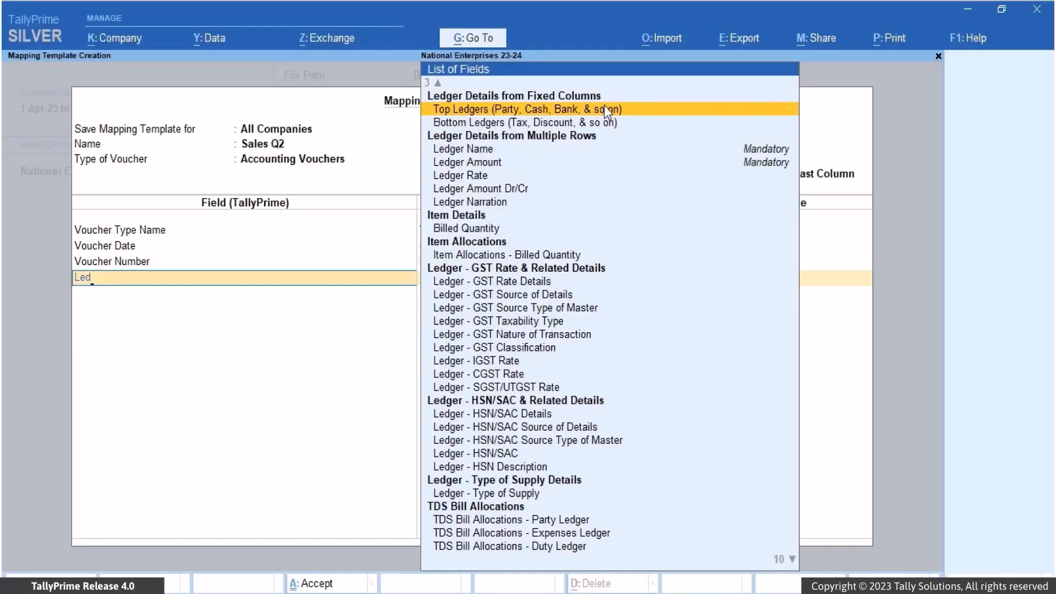
{"action": "left_click", "coordinate": [604, 109]}
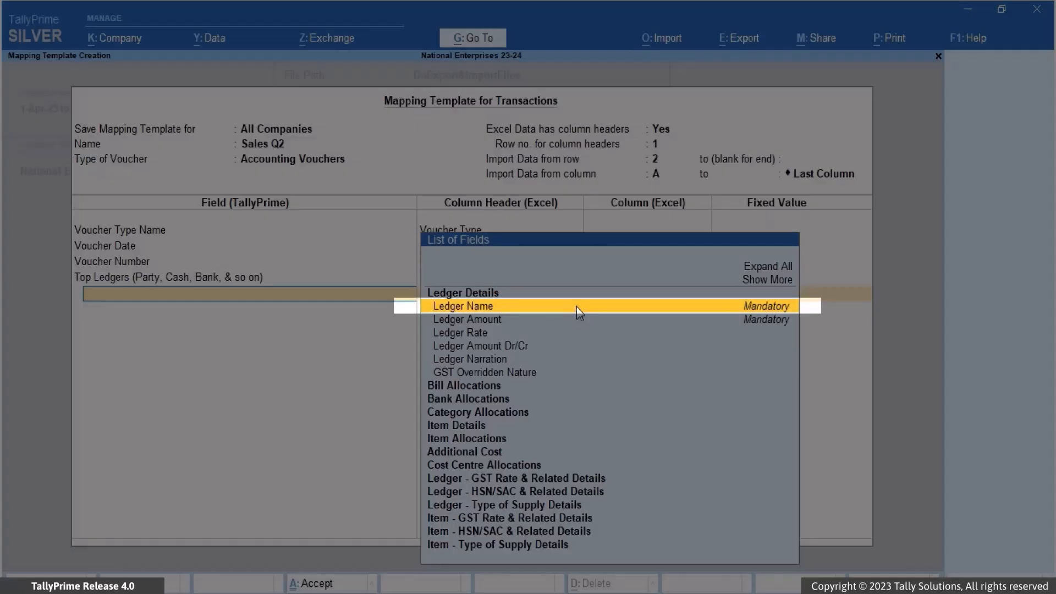
{"action": "left_click", "coordinate": [576, 306]}
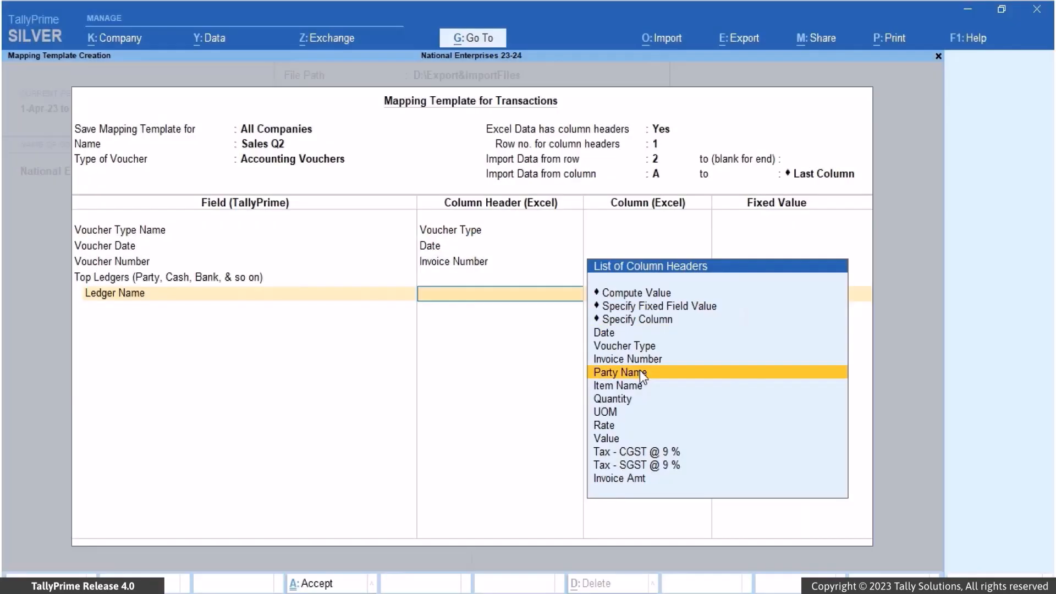
{"action": "left_click", "coordinate": [641, 373]}
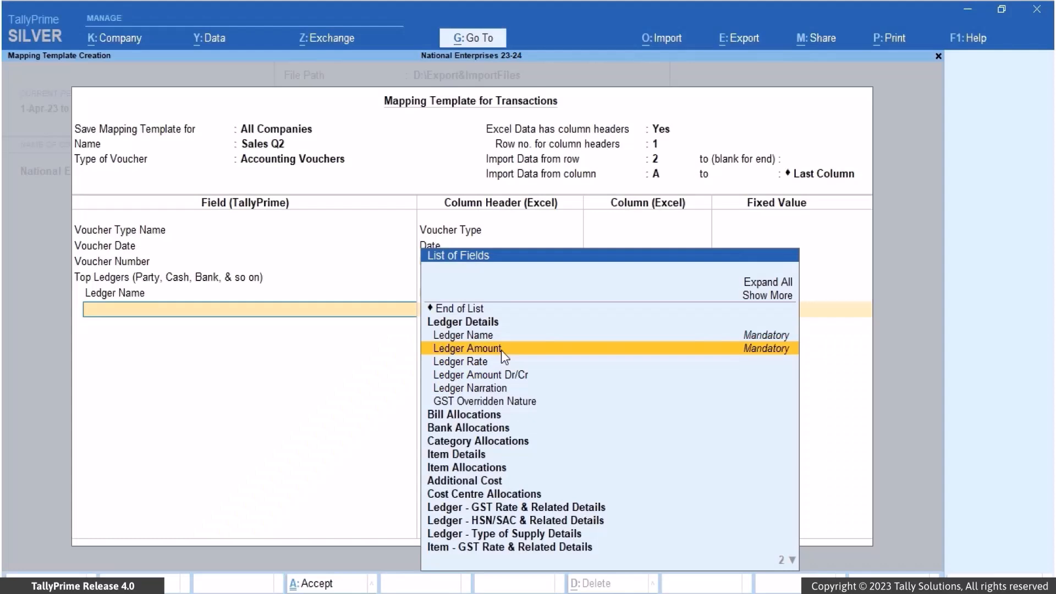
{"action": "left_click", "coordinate": [501, 349]}
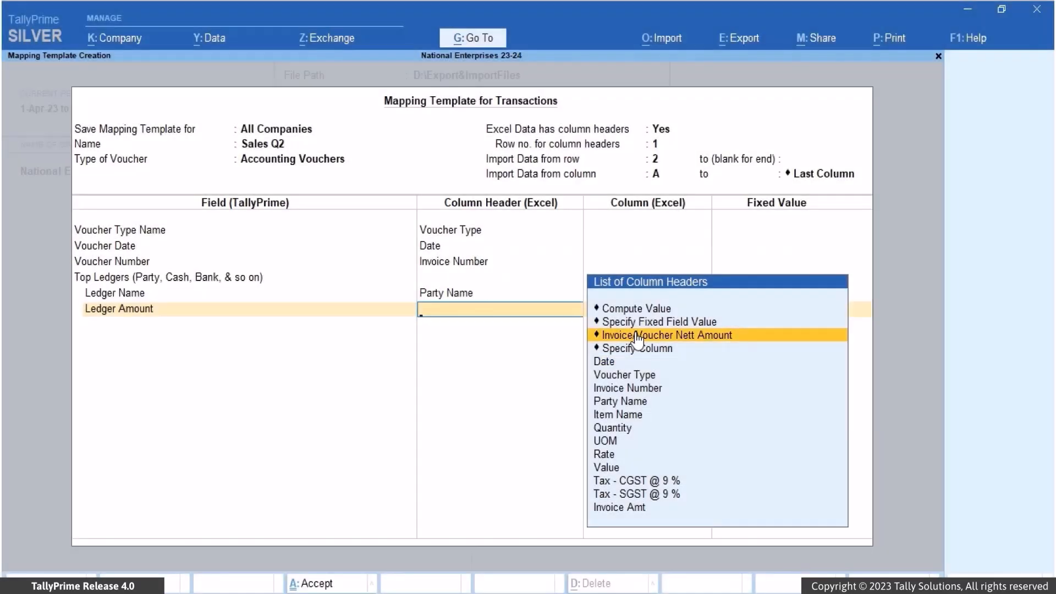
{"action": "left_click", "coordinate": [636, 336]}
Add Bottom Ledgers with the fixed Ledger Name value Sales and map its Ledger Amount to the Value column
{"action": "type", "text": "Bo"}
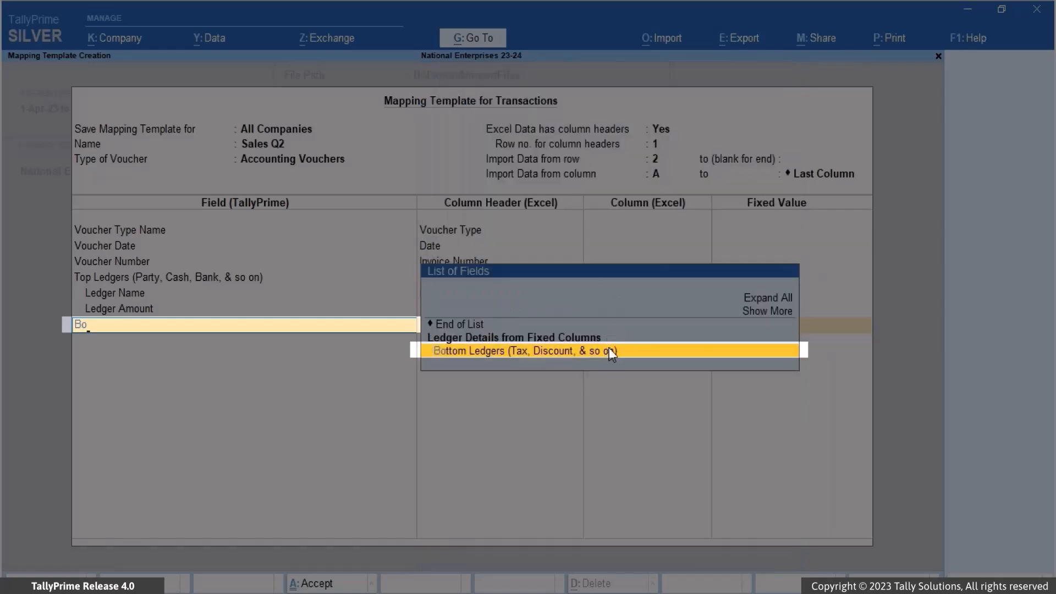
{"action": "left_click", "coordinate": [610, 354]}
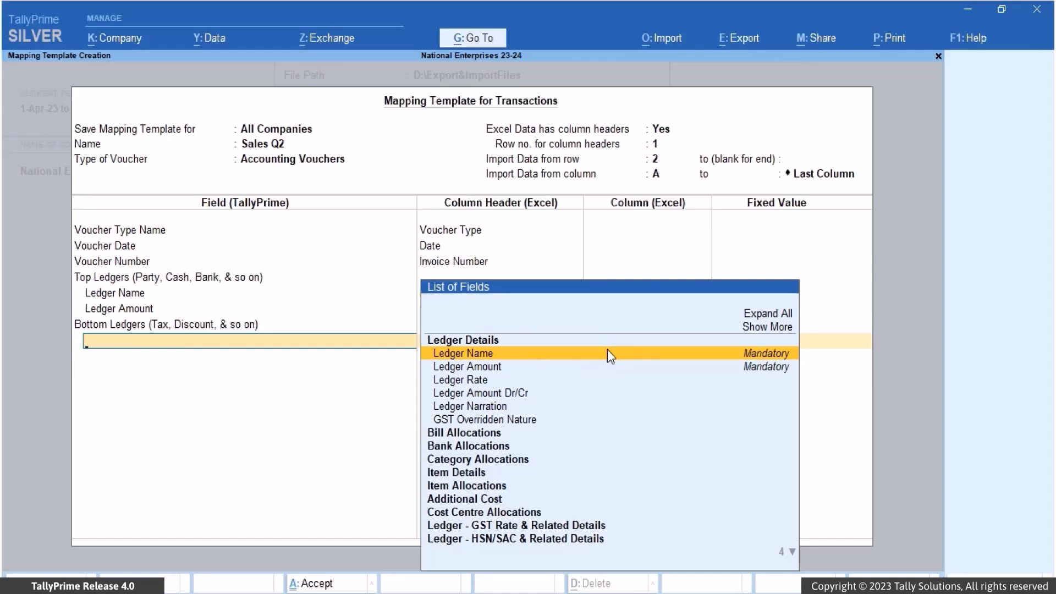
{"action": "left_click", "coordinate": [608, 354]}
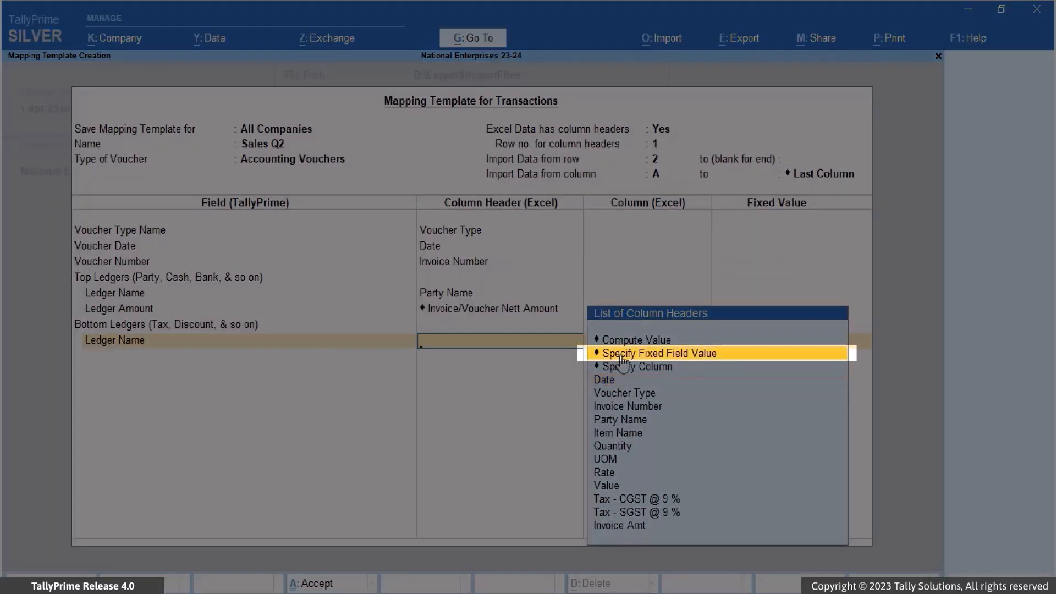
{"action": "left_click", "coordinate": [622, 362]}
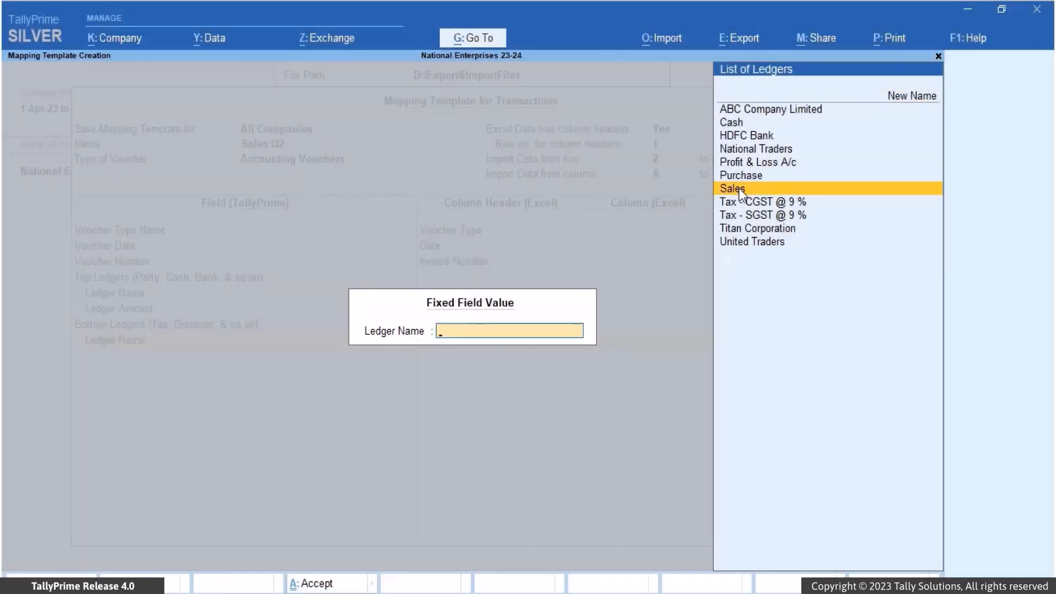
{"action": "left_click", "coordinate": [738, 188]}
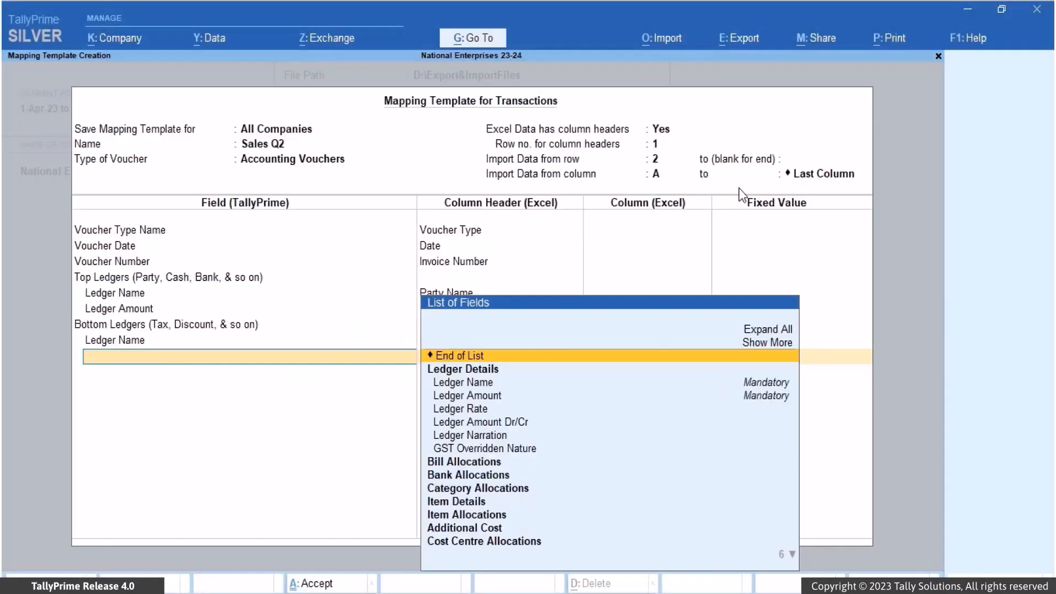
{"action": "left_click", "coordinate": [496, 395]}
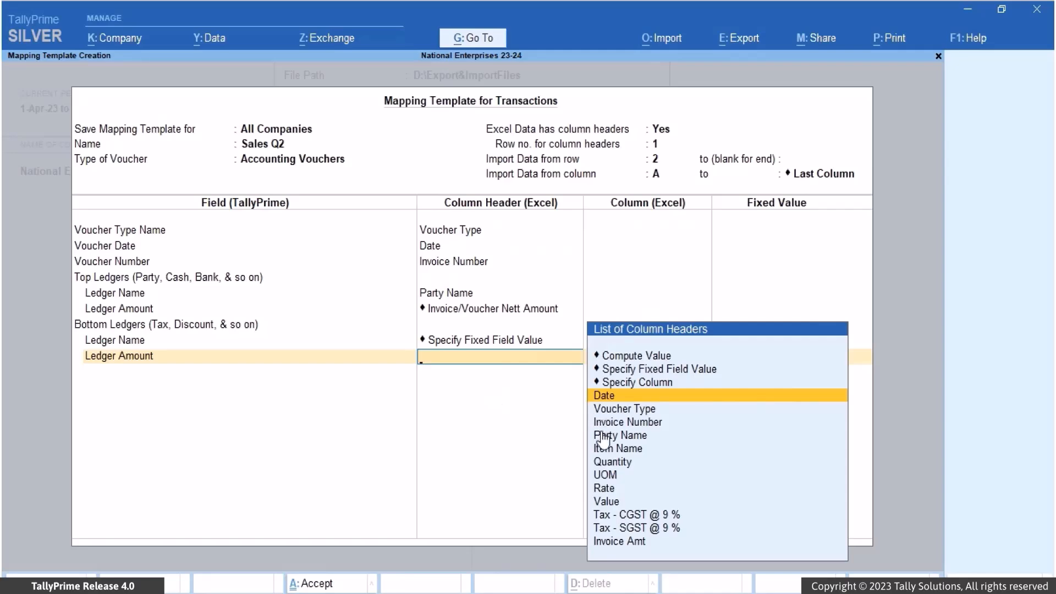
{"action": "left_click", "coordinate": [605, 502]}
Under the Sales bottom ledger, map Item Name to the Item Name column and Billed Quantity to the Quantity column
{"action": "type", "text": "Item"}
{"action": "left_click", "coordinate": [478, 357]}
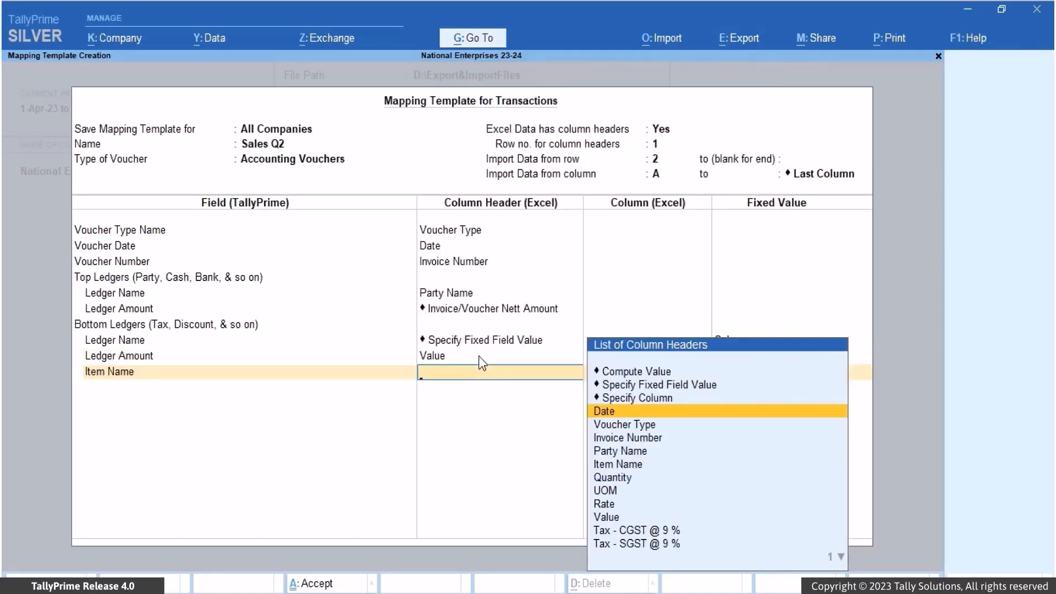
{"action": "left_click", "coordinate": [638, 465]}
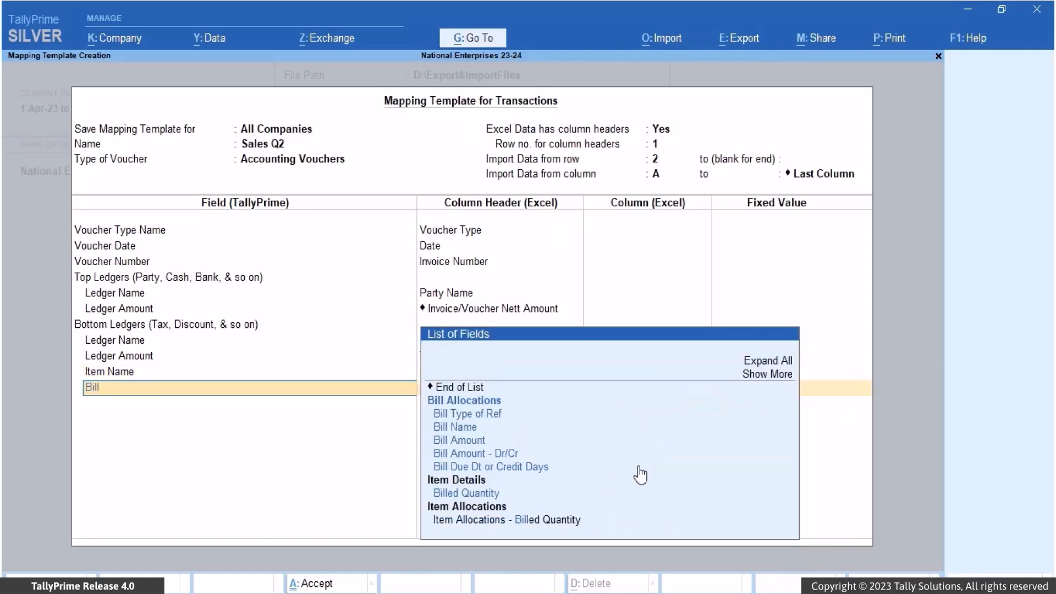
{"action": "left_click", "coordinate": [505, 493]}
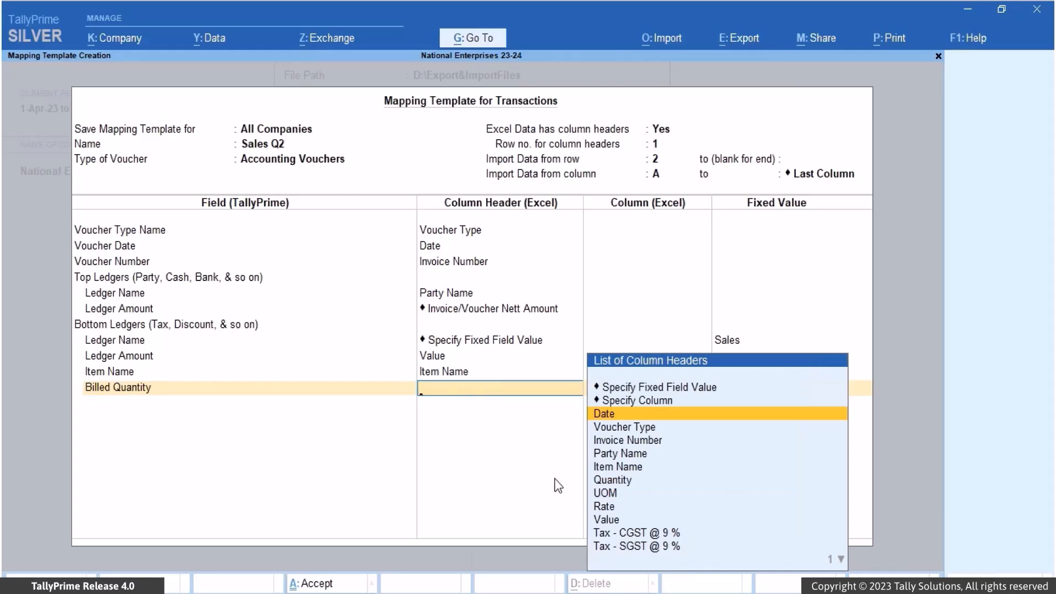
{"action": "left_click", "coordinate": [621, 482]}
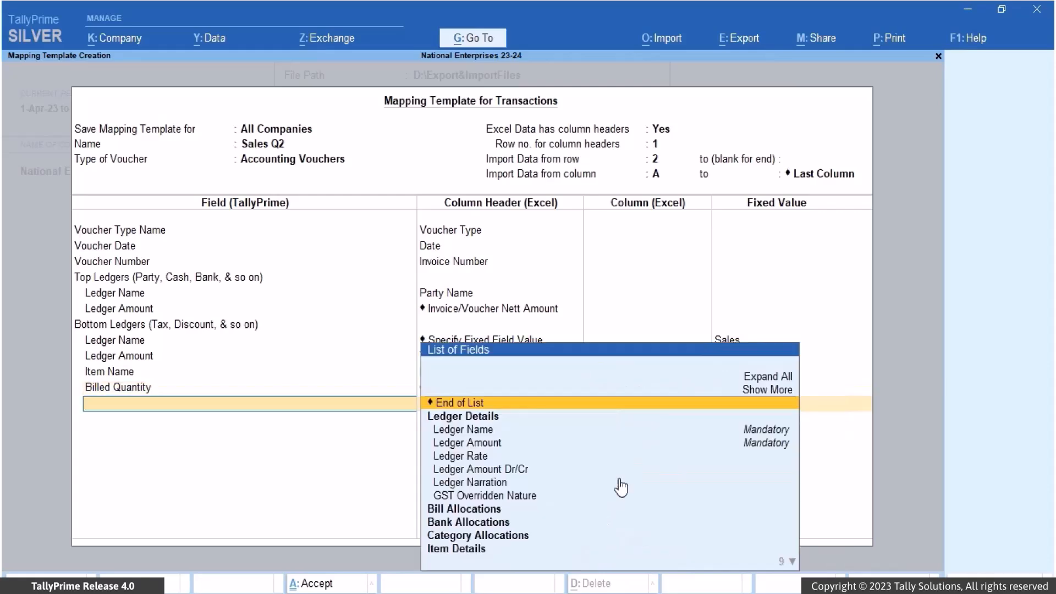
Map Item Rate to the Rate column and Item Amount to the Value column in the Sales Q2 template
{"action": "type", "text": "Item"}
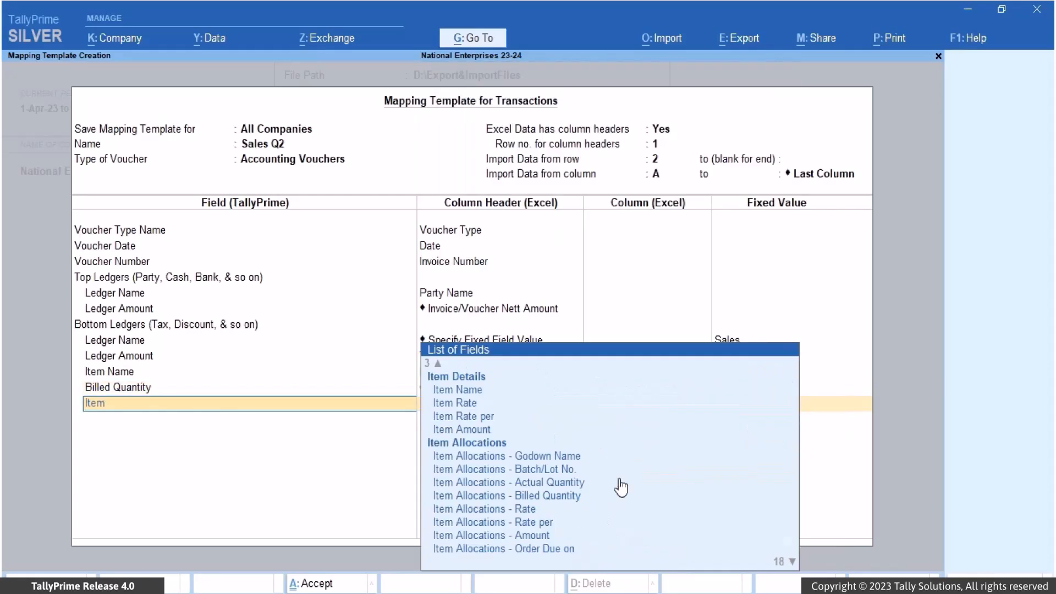
{"action": "left_click", "coordinate": [472, 406]}
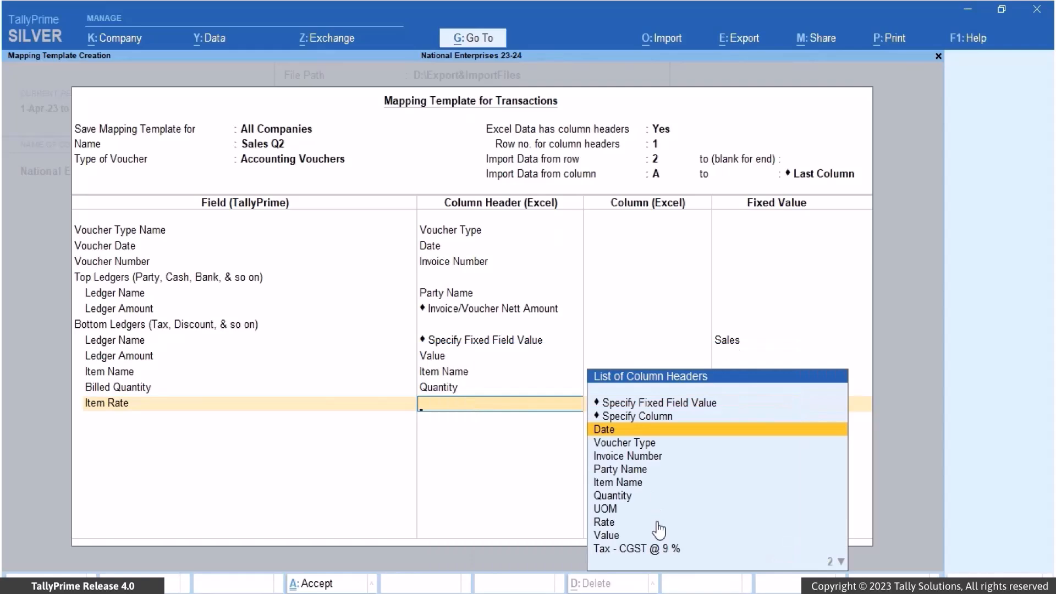
{"action": "left_click", "coordinate": [615, 529]}
{"action": "type", "text": "Item"}
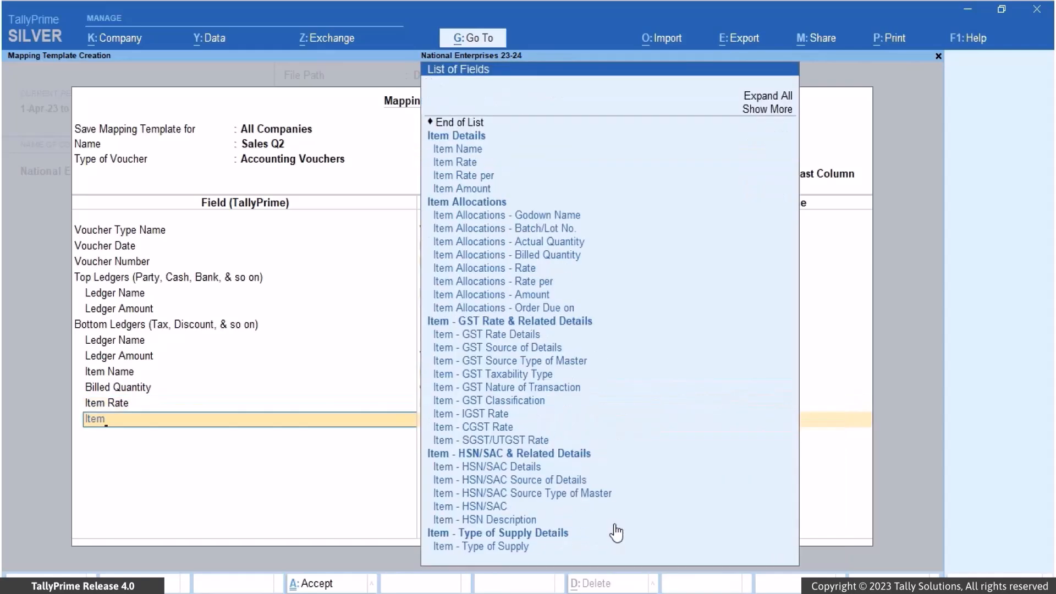
{"action": "left_click", "coordinate": [520, 189]}
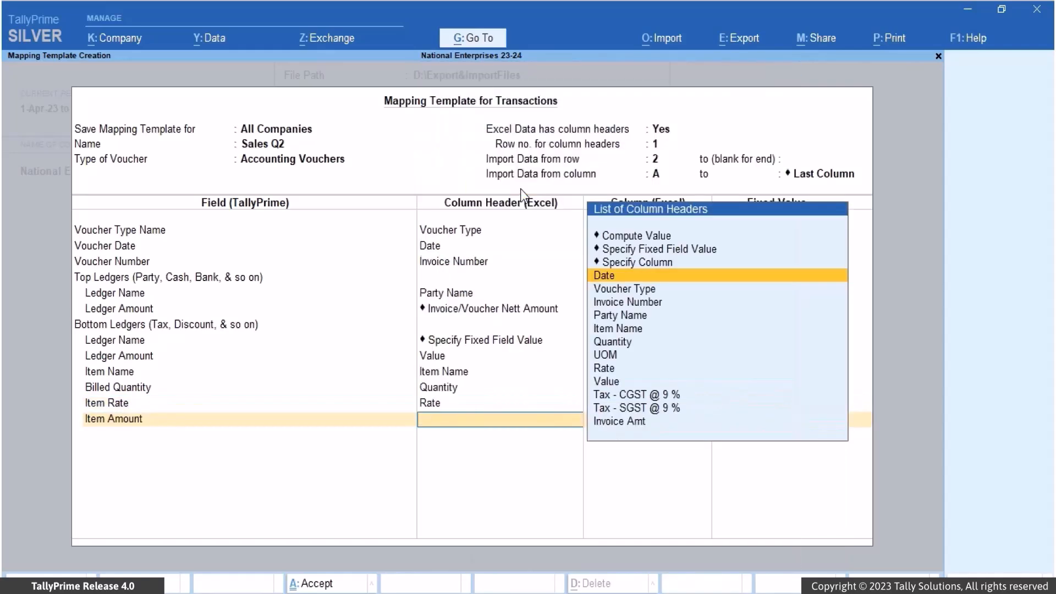
{"action": "left_click", "coordinate": [611, 382]}
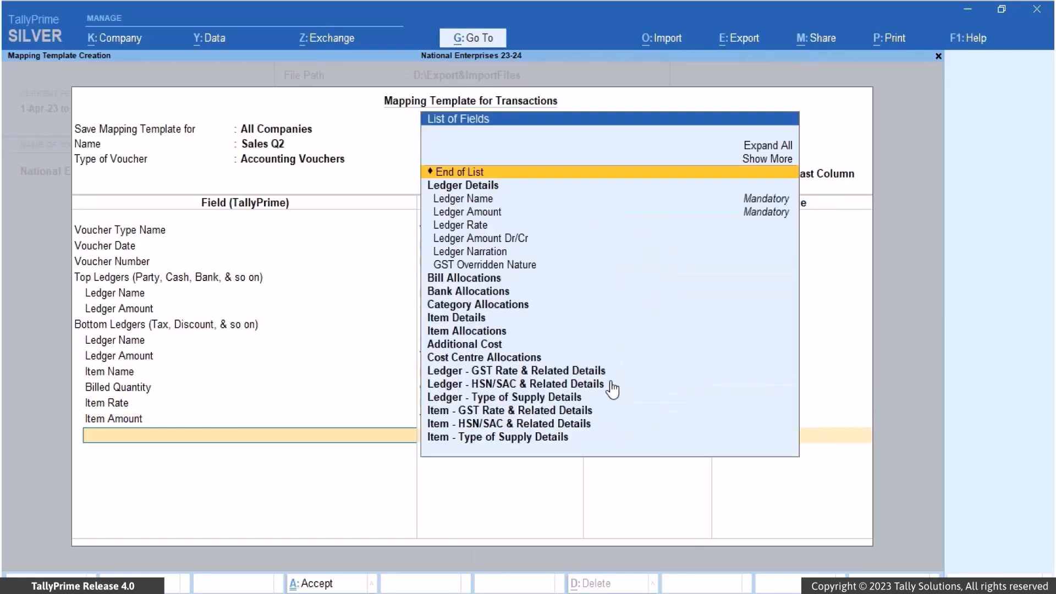
Add Bottom Ledgers with the fixed Ledger Name Tax - CGST @ 9 % and map its Ledger Amount to the Tax - CGST @ 9 % column
{"action": "type", "text": "Bot"}
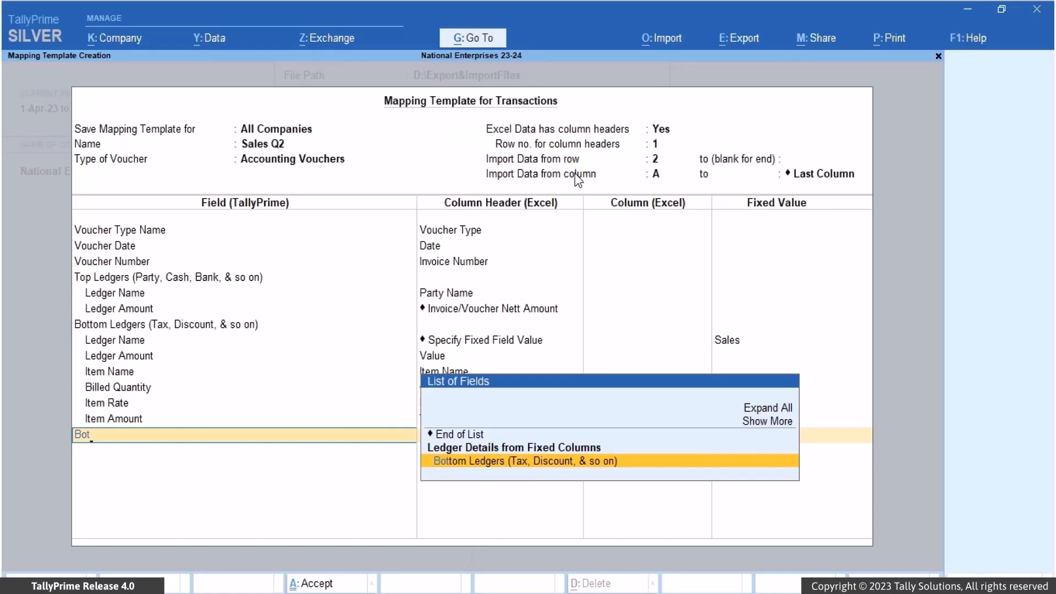
{"action": "left_click", "coordinate": [540, 461]}
{"action": "left_click", "coordinate": [589, 215]}
{"action": "left_click", "coordinate": [632, 281]}
{"action": "key", "text": "Return"}
{"action": "left_click", "coordinate": [588, 245]}
{"action": "left_click", "coordinate": [641, 443]}
{"action": "key", "text": "Return"}
Add Bottom Ledgers with fixed name Tax - SGST @ 9 %, map its amount to the Tax - SGST @ 9 % column, and save the template
{"action": "left_click", "coordinate": [556, 271]}
{"action": "left_click", "coordinate": [641, 313]}
{"action": "key", "text": "Return"}
{"action": "left_click", "coordinate": [577, 295]}
{"action": "left_click", "coordinate": [638, 566]}
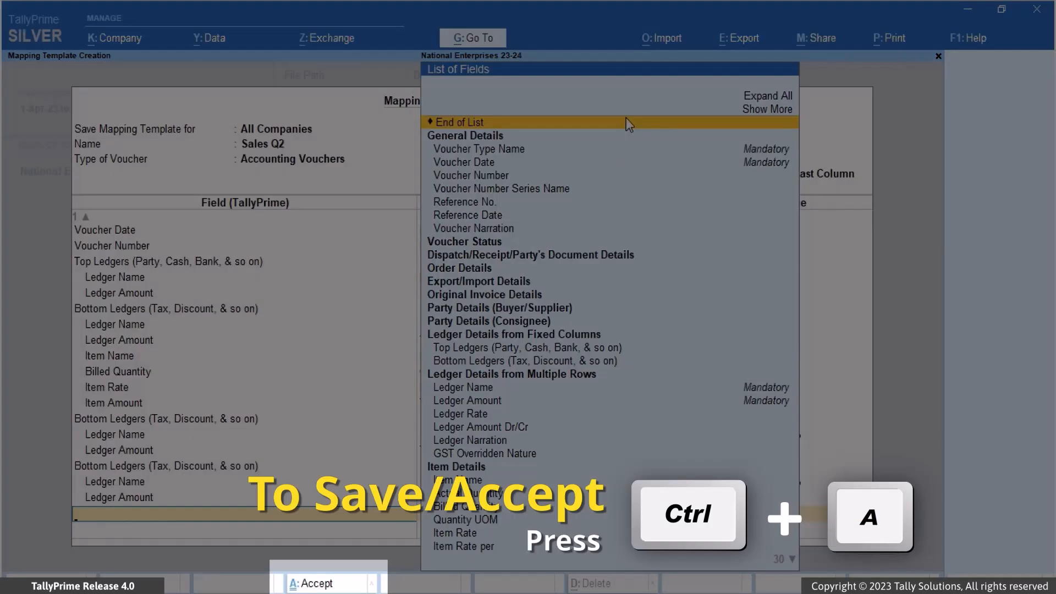
{"action": "left_click", "coordinate": [626, 121]}
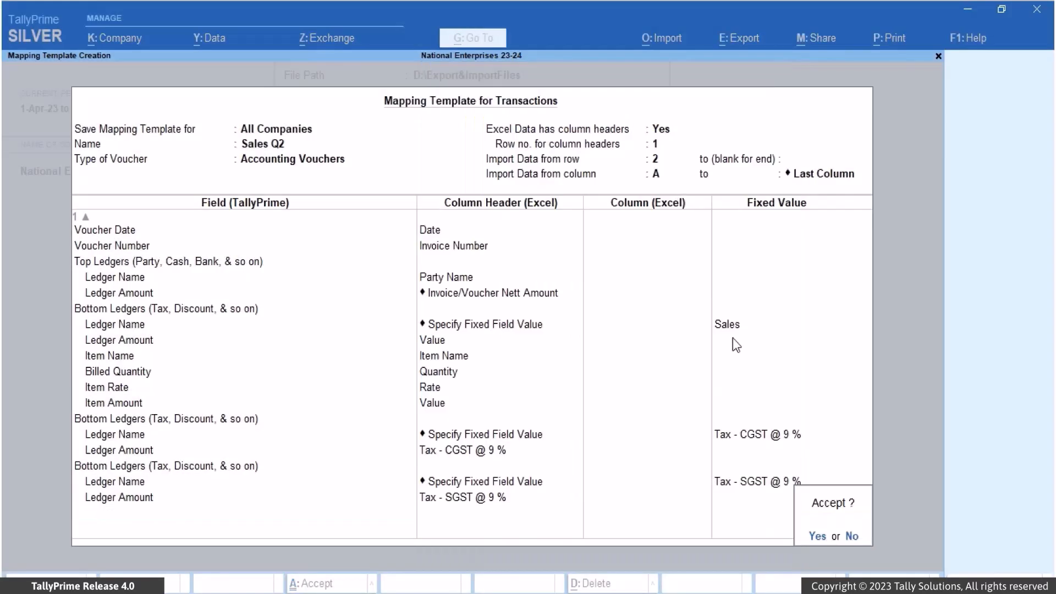
{"action": "left_click", "coordinate": [816, 538]}
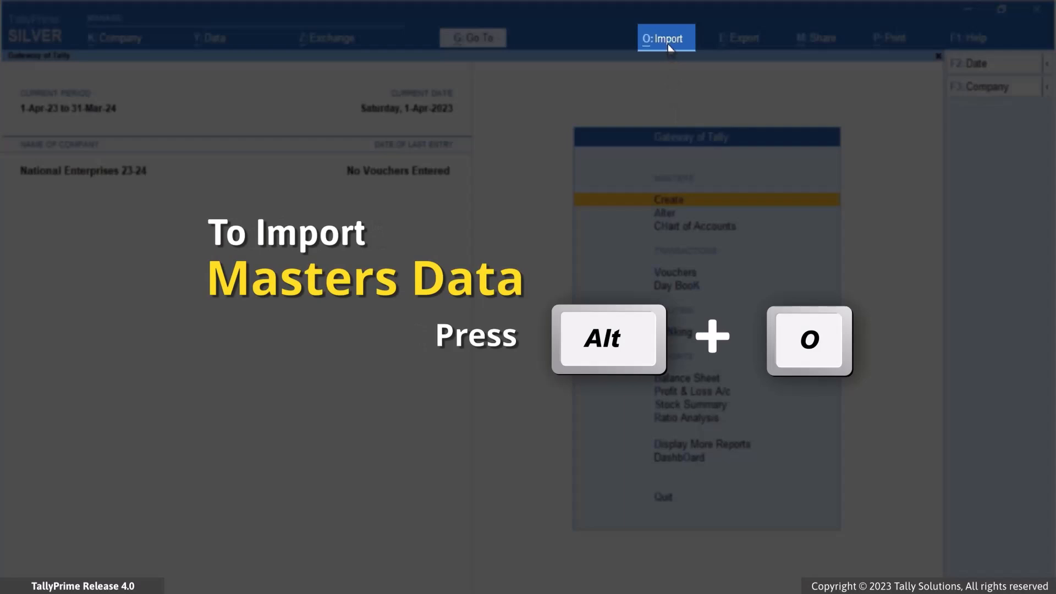
Set up a transactions import of the Invoices worksheet from Sales Transactions.xlsx using the Sales Q2 mapping template
{"action": "left_click", "coordinate": [670, 48]}
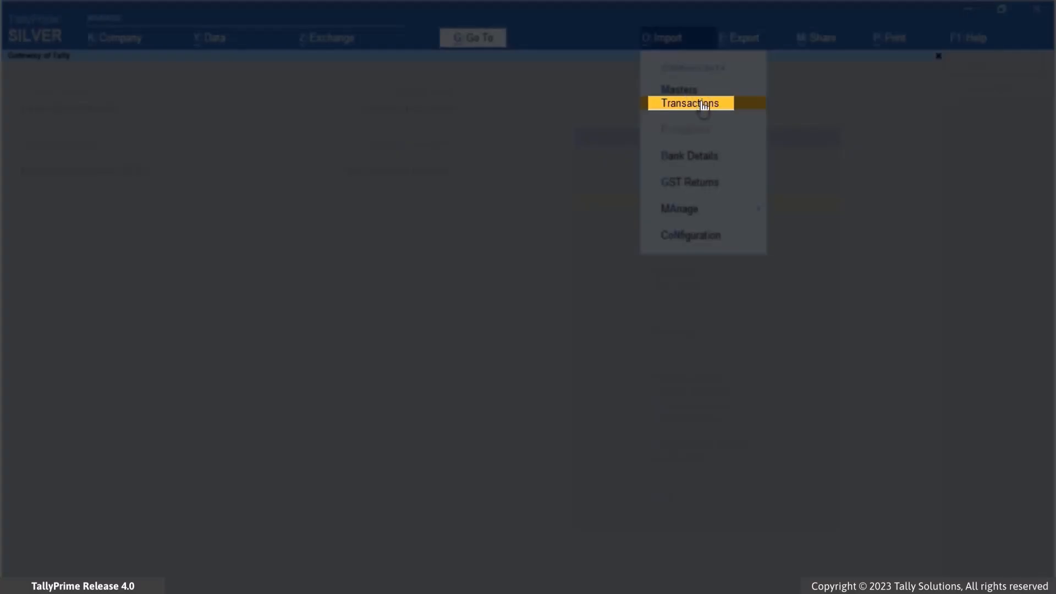
{"action": "left_click", "coordinate": [702, 104]}
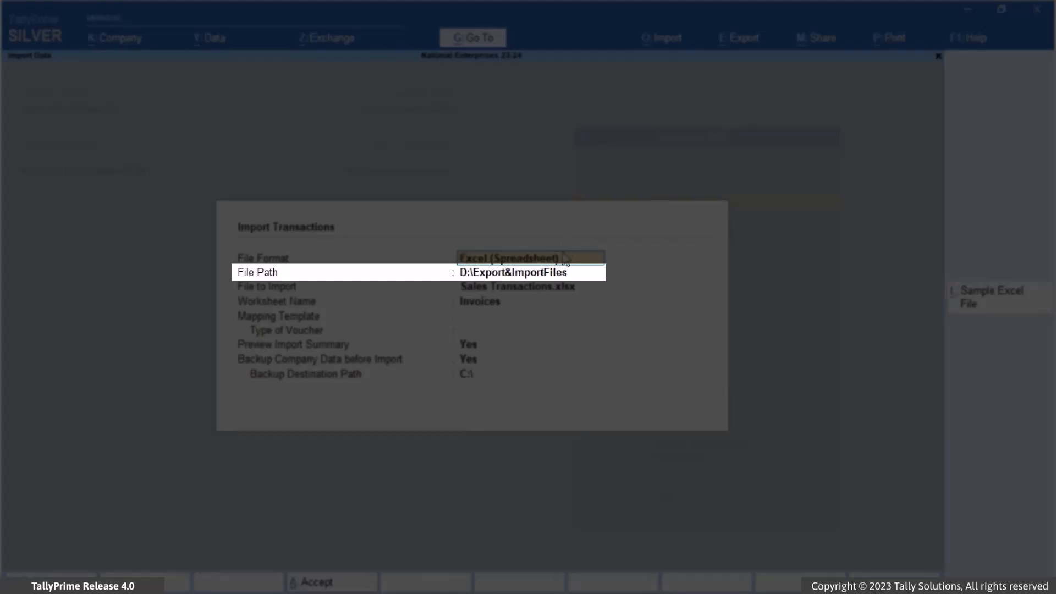
{"action": "key", "text": "Return"}
{"action": "key", "text": "Return"}
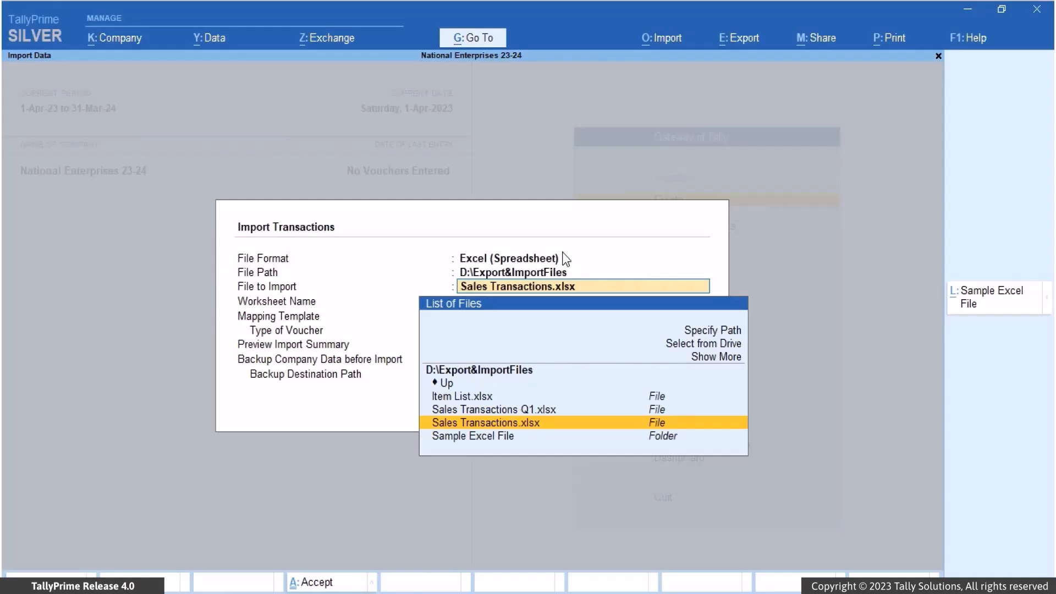
{"action": "key", "text": "Return"}
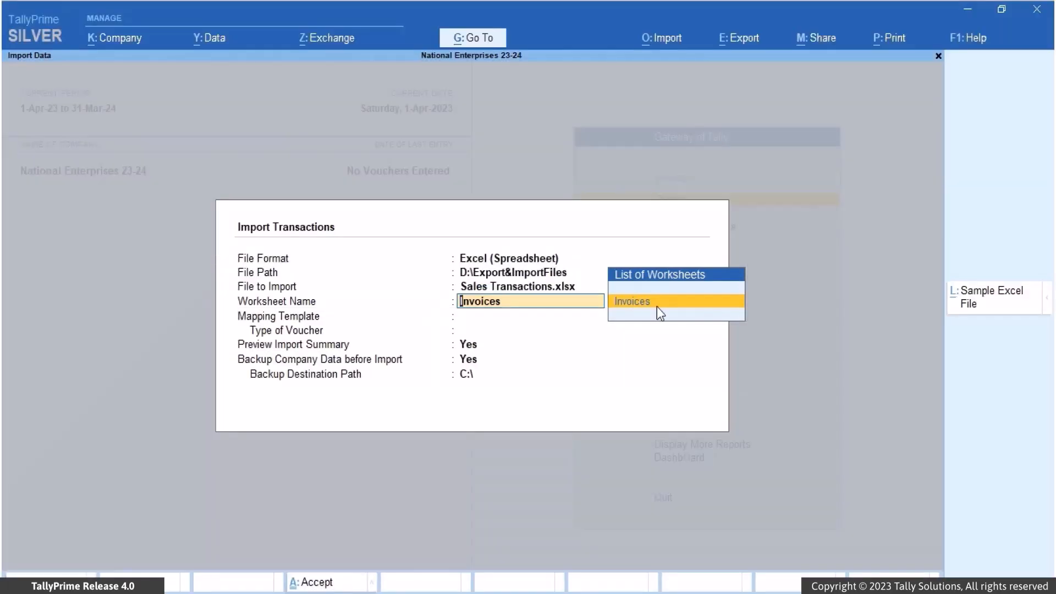
{"action": "left_click", "coordinate": [657, 306]}
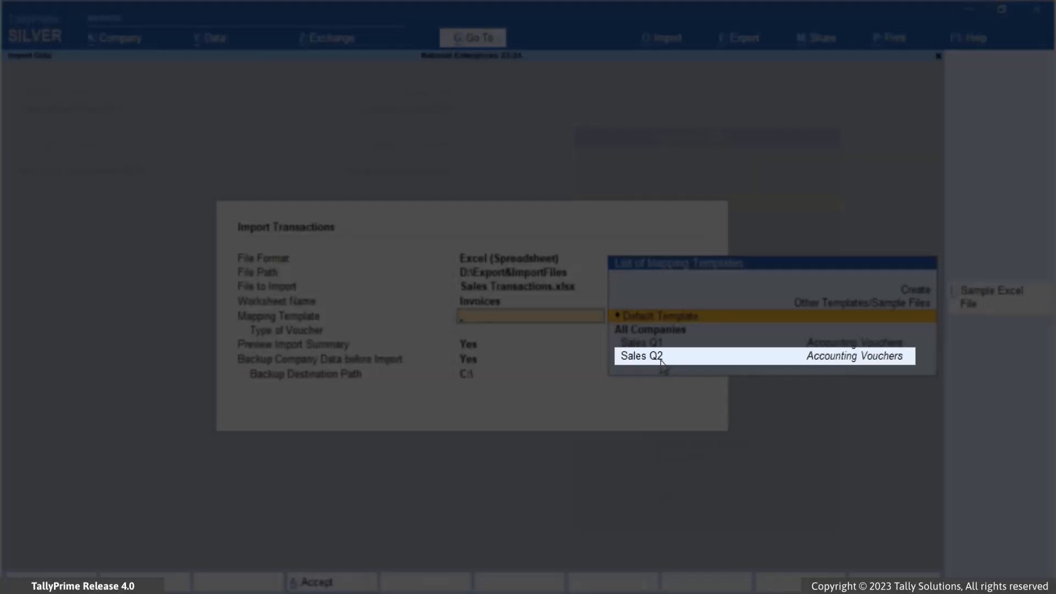
{"action": "left_click", "coordinate": [661, 357]}
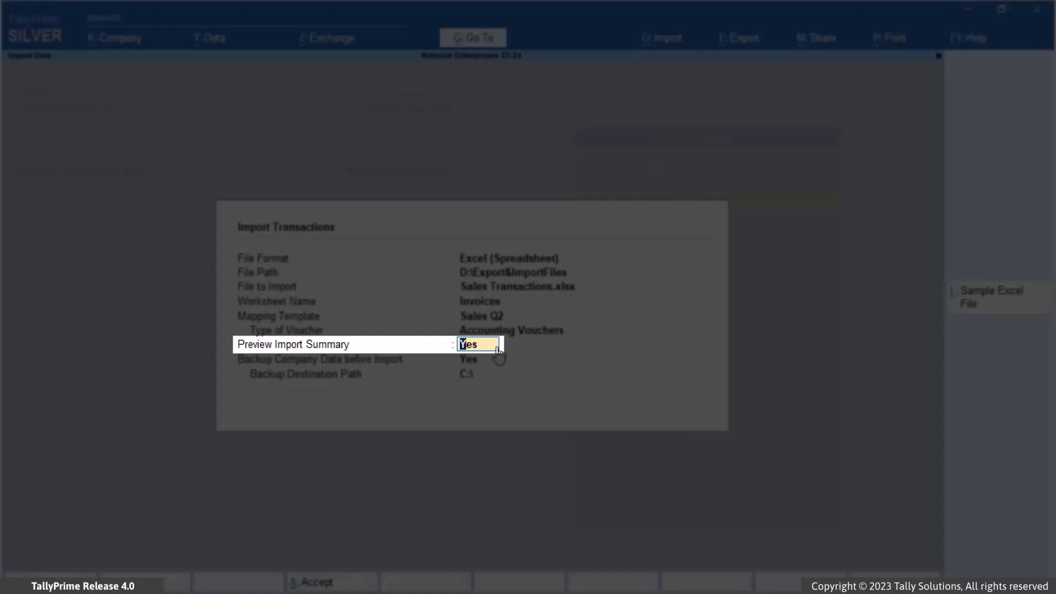
Set Backup Company Data before Import to No and import the sales vouchers from the import summary preview
{"action": "key", "text": "Return"}
{"action": "key", "text": "n"}
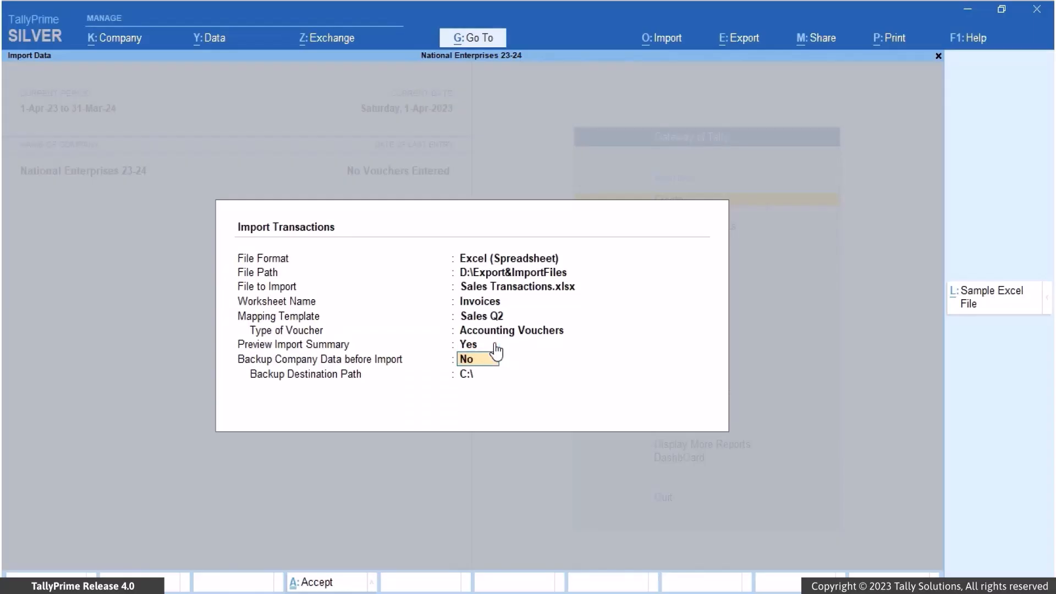
{"action": "key", "text": "Return"}
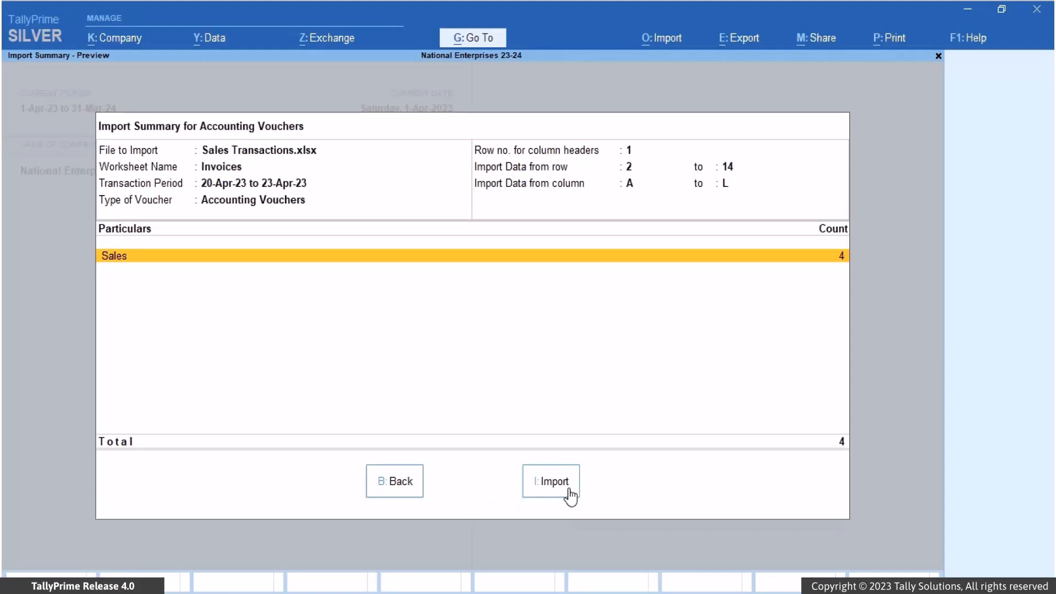
{"action": "left_click", "coordinate": [570, 495]}
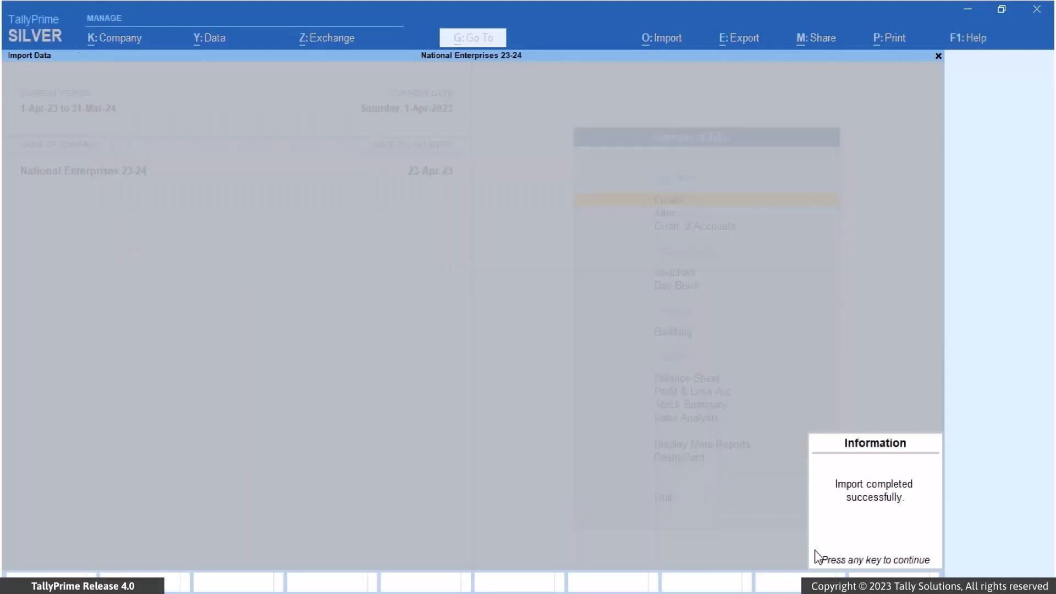
{"action": "left_click", "coordinate": [816, 551]}
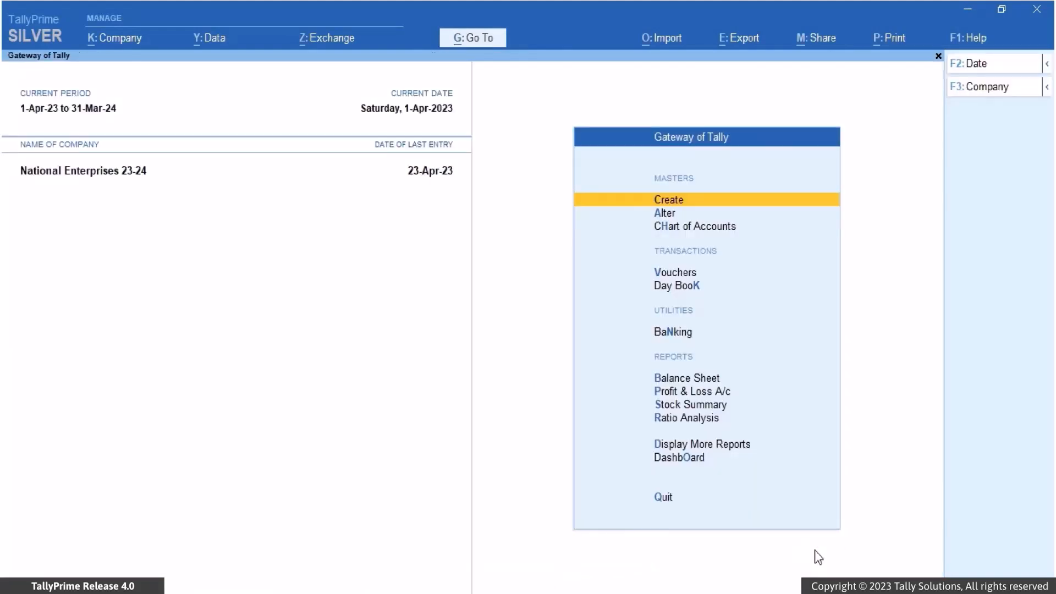
Open the Day Book to review the imported sales transactions
{"action": "key", "text": "Down"}
{"action": "key", "text": "Down"}
{"action": "key", "text": "Down"}
{"action": "key", "text": "Down"}
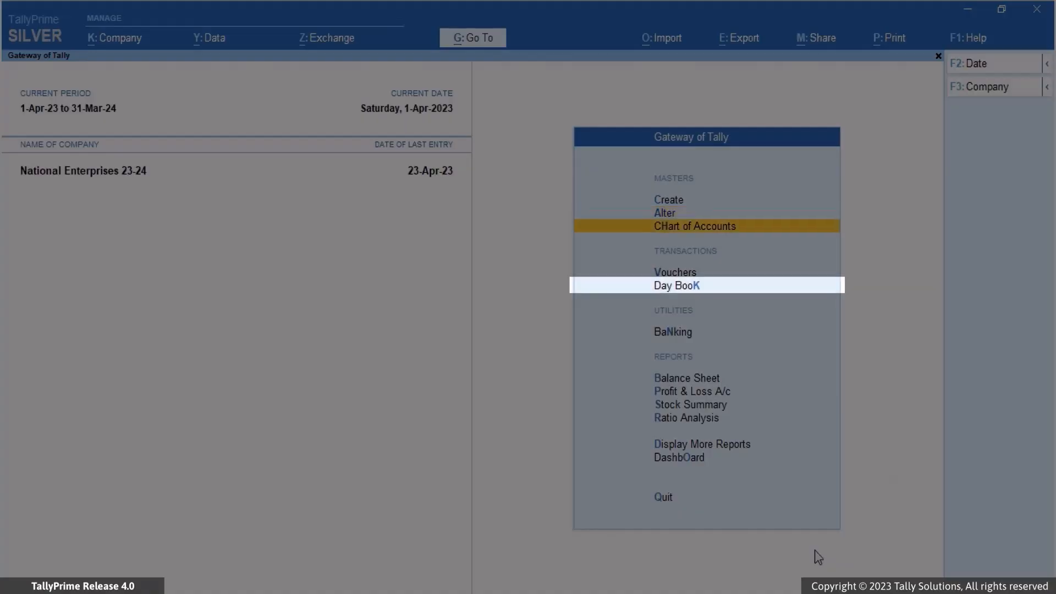
{"action": "left_click", "coordinate": [757, 286]}
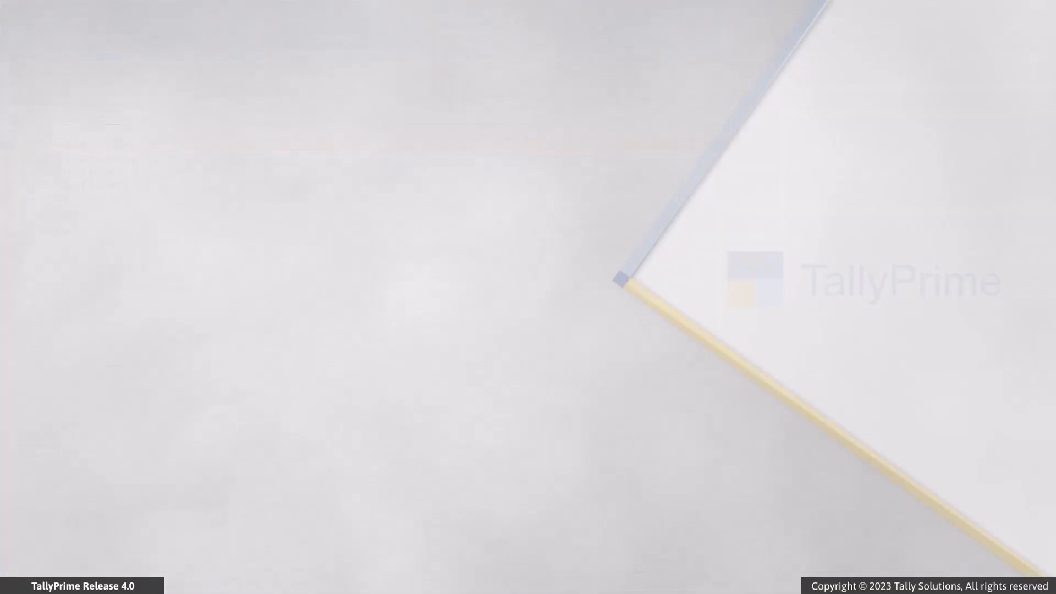